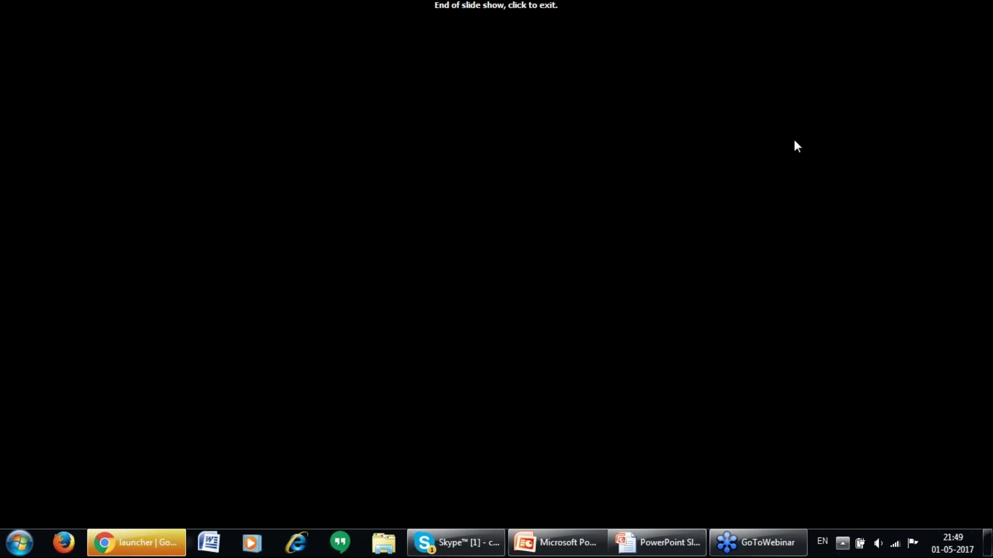
End the slide show, minimize PowerPoint to return to Chrome, and close the GoToWebinar launcher page
click(232, 471)
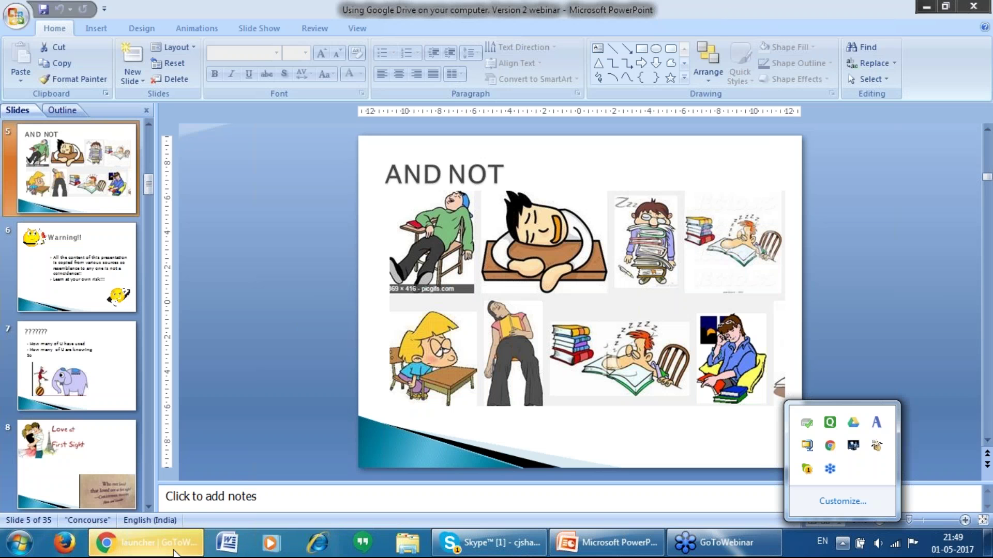
click(933, 8)
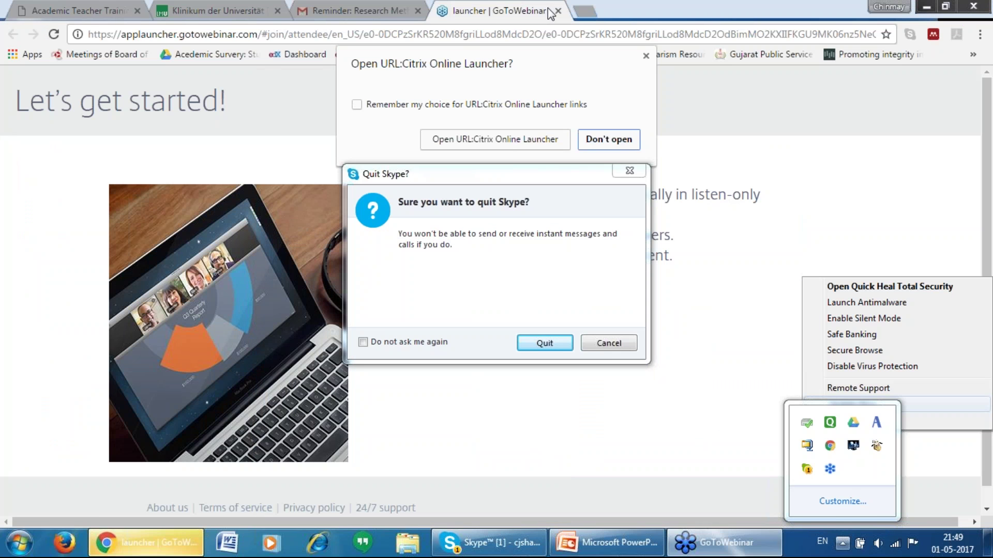
click(558, 11)
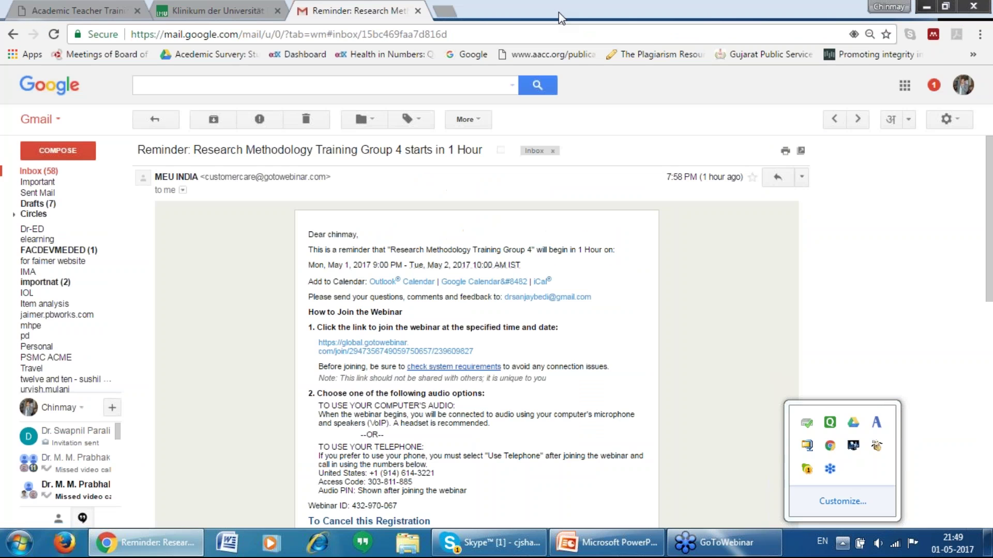
Open Google Drive from the Google apps in Gmail and create a blank Google Docs document
click(904, 85)
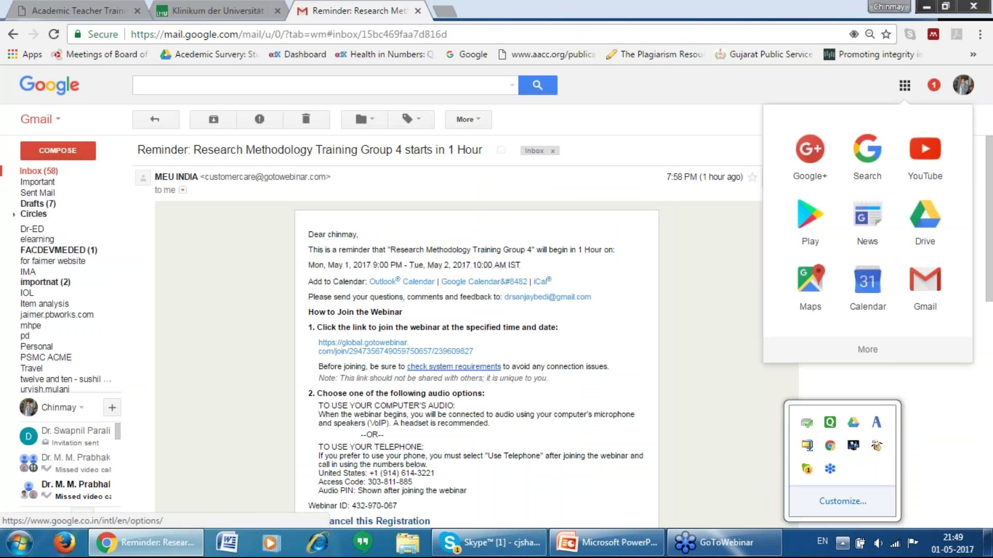
click(930, 232)
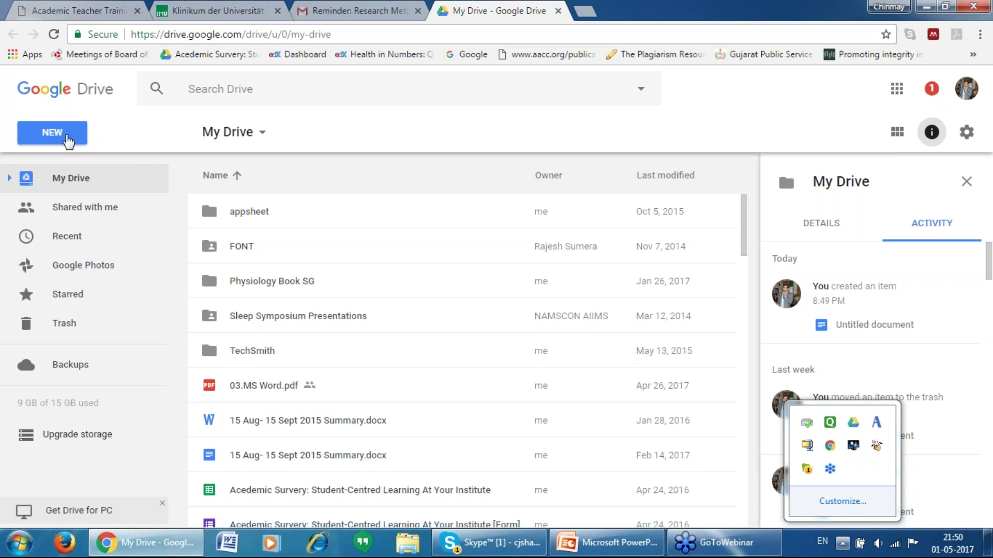
click(68, 141)
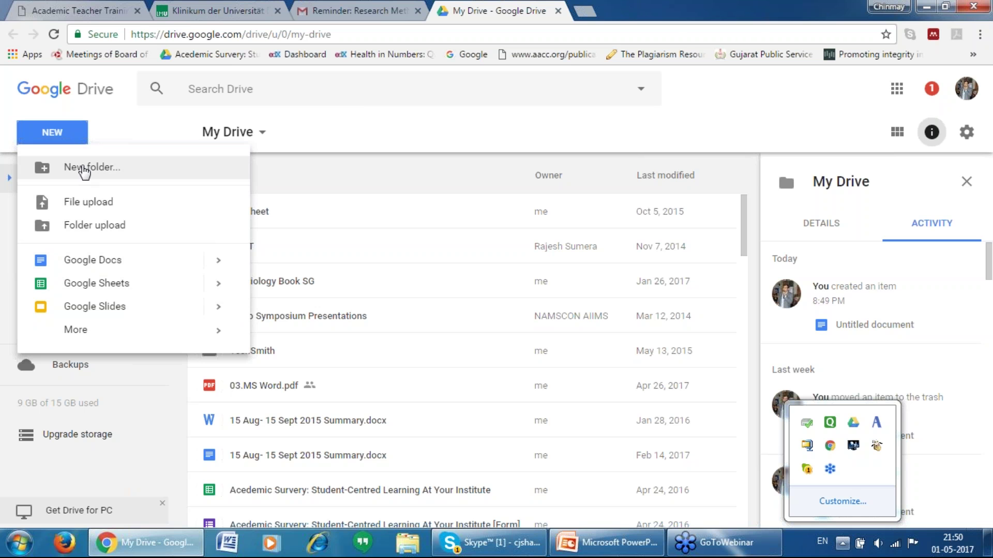
mouse_move(108, 260)
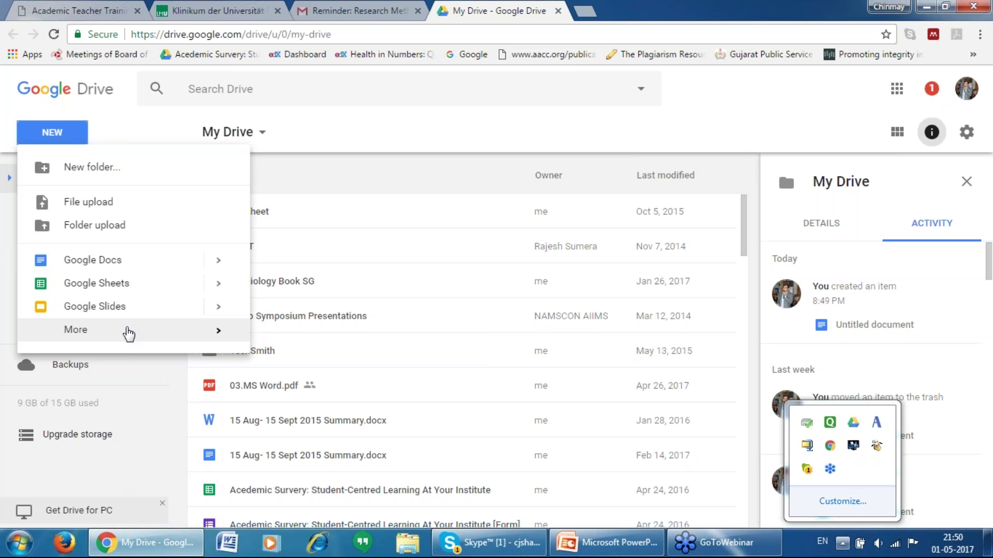
mouse_move(129, 333)
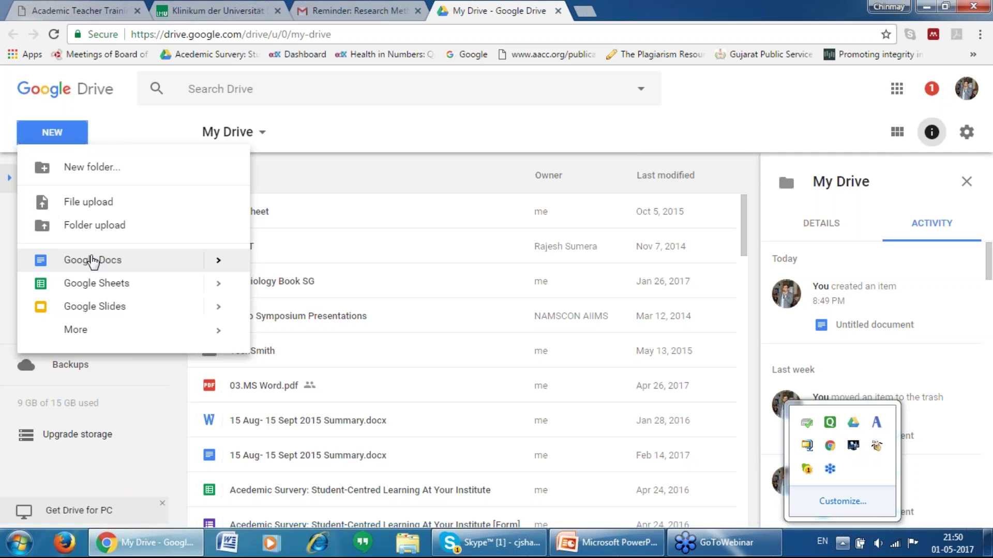
click(92, 259)
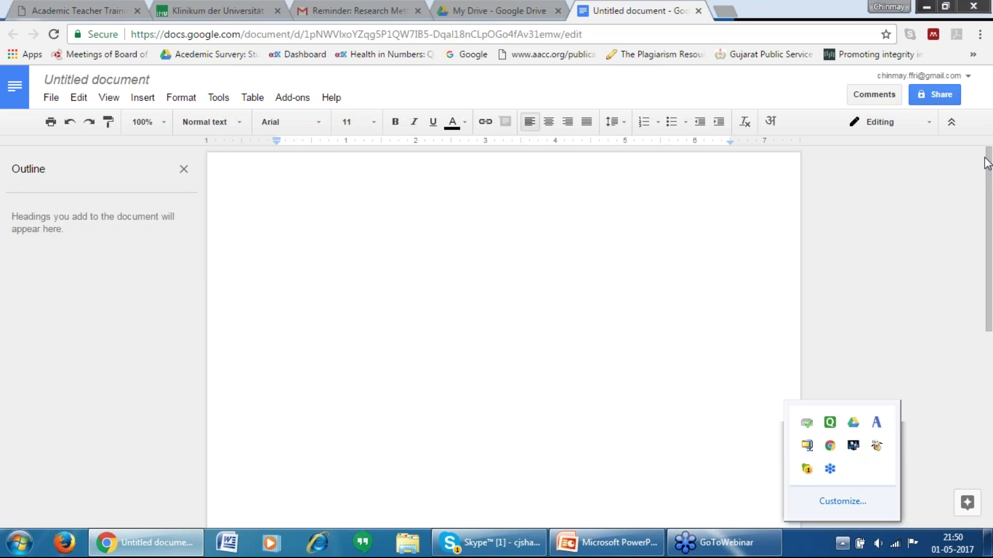
click(538, 326)
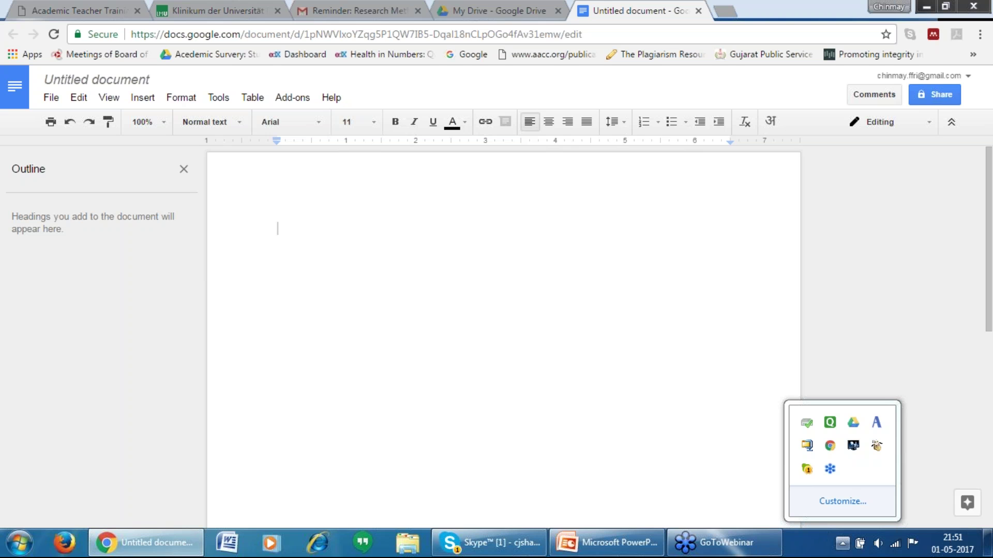
Return to the open Gmail message and display the Google apps to review how Drive is reached
click(980, 34)
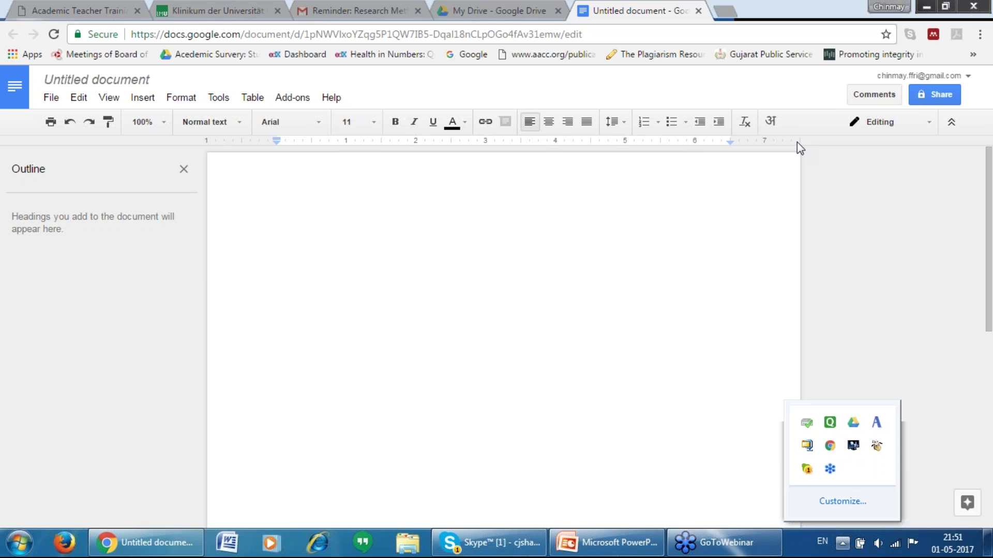
click(357, 7)
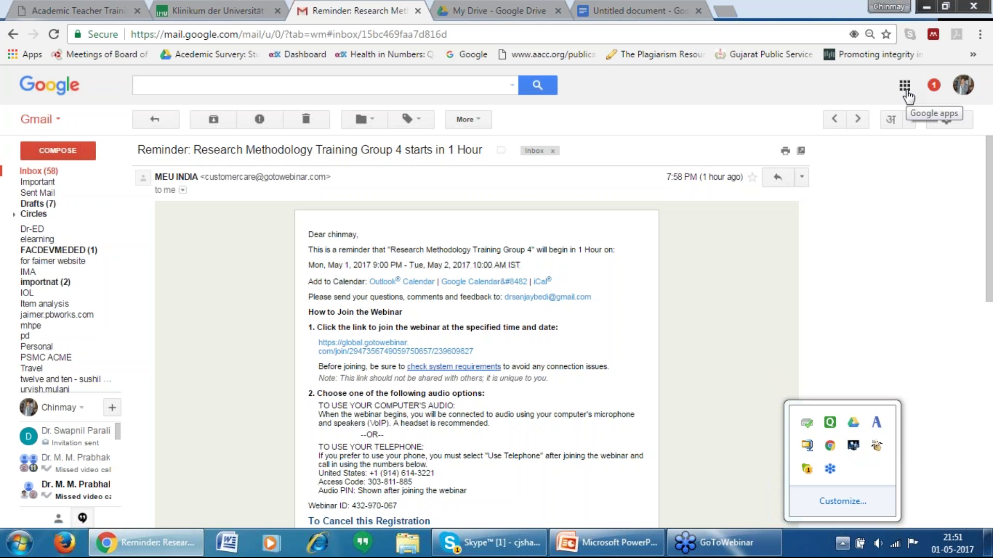
click(906, 86)
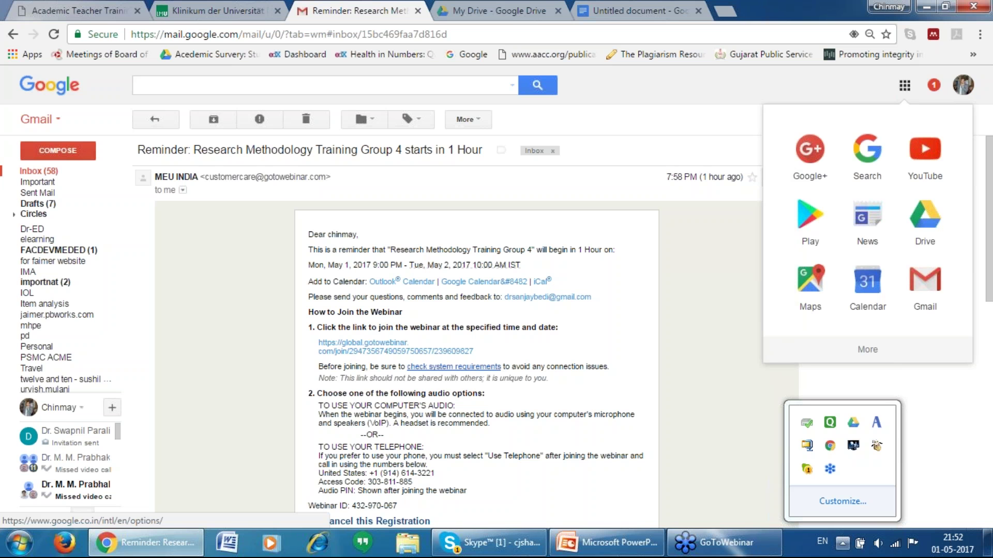
Go back to My Drive, switch its file list to grid view, and display the folder's creation and upload options
click(538, 7)
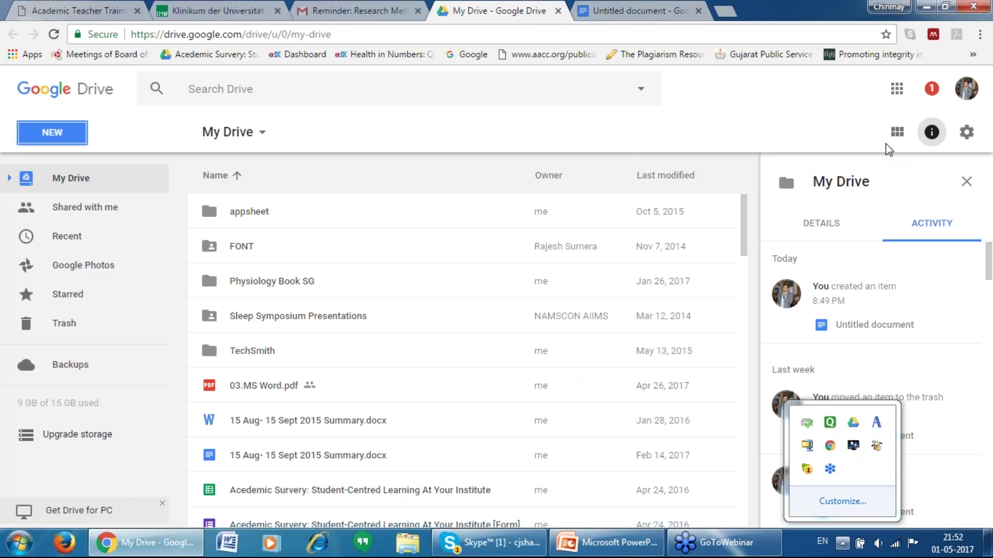
click(896, 132)
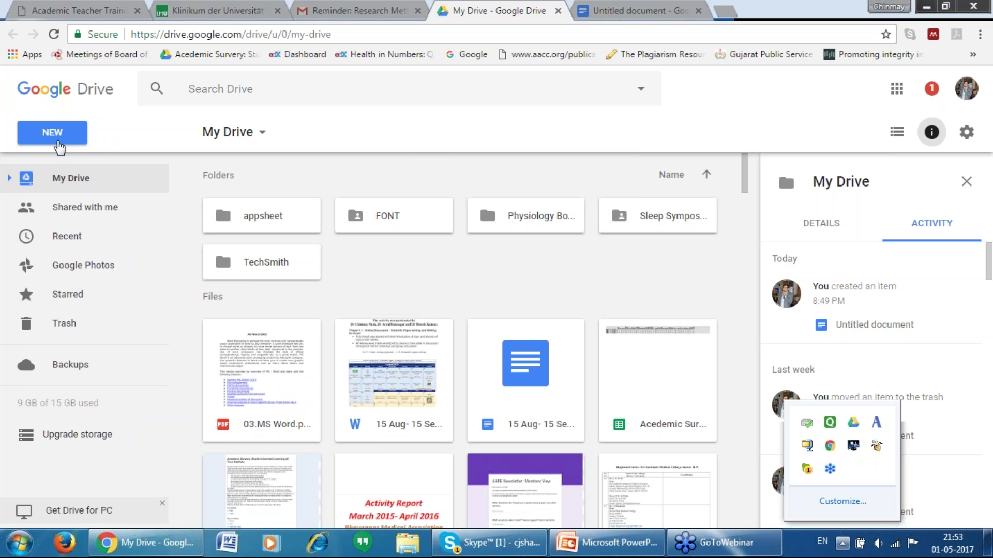
click(254, 134)
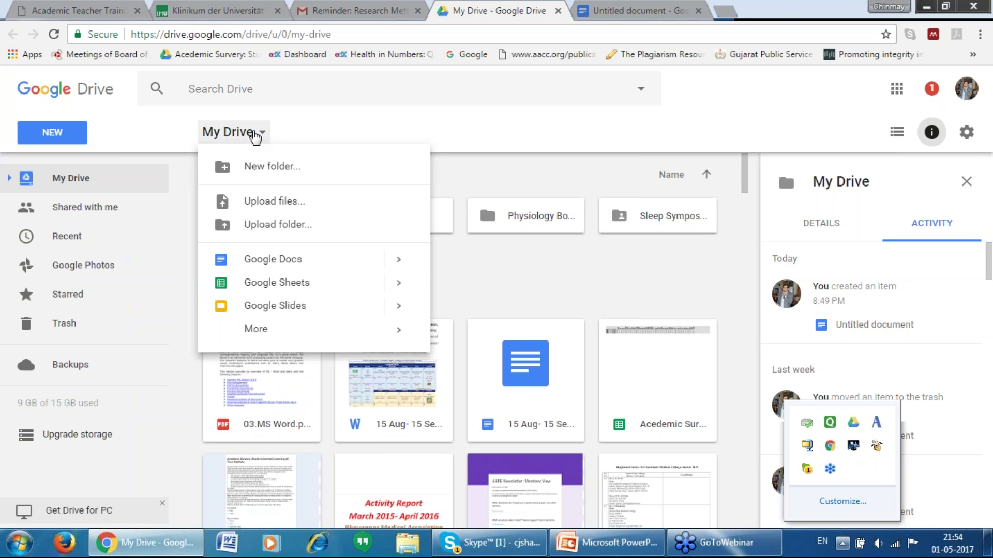
Return to the untitled Google Docs document and close its outline
click(679, 4)
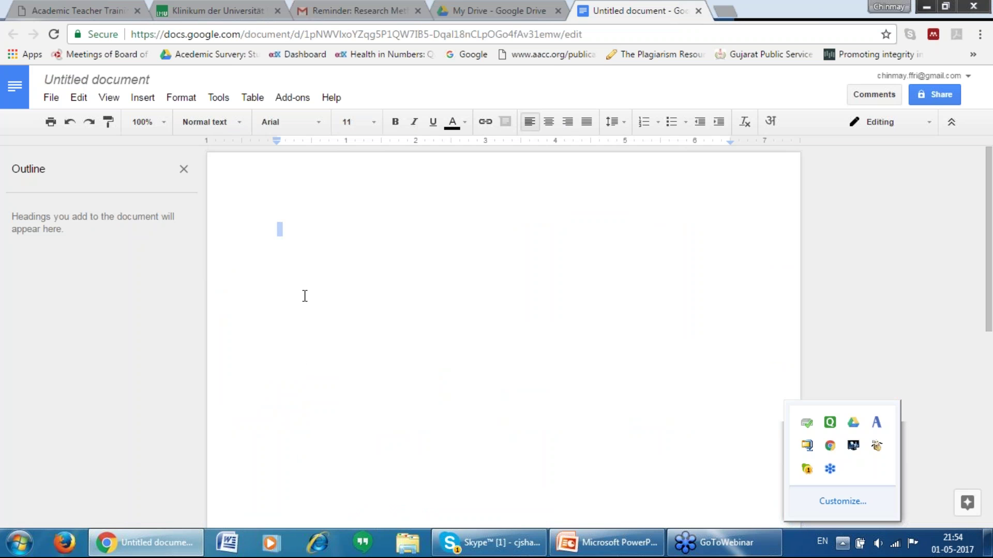
click(184, 169)
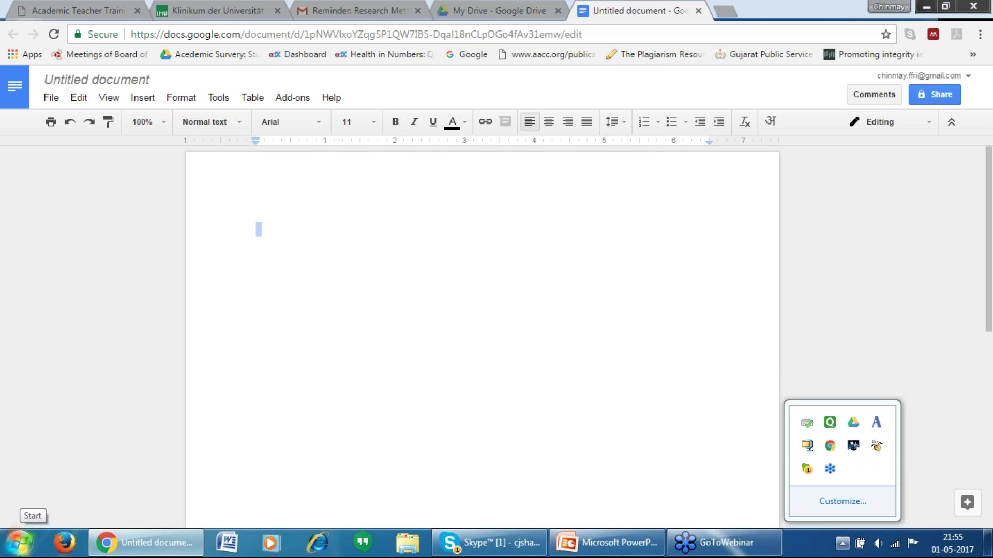
Switch to Microsoft Word and open the recent document "Curriculum Njirm corrected"
click(20, 543)
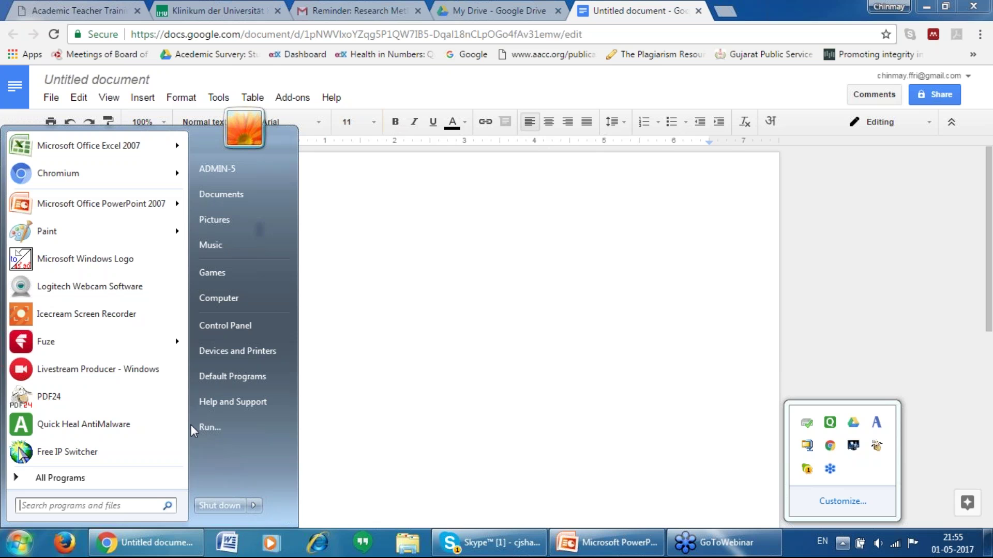
click(239, 542)
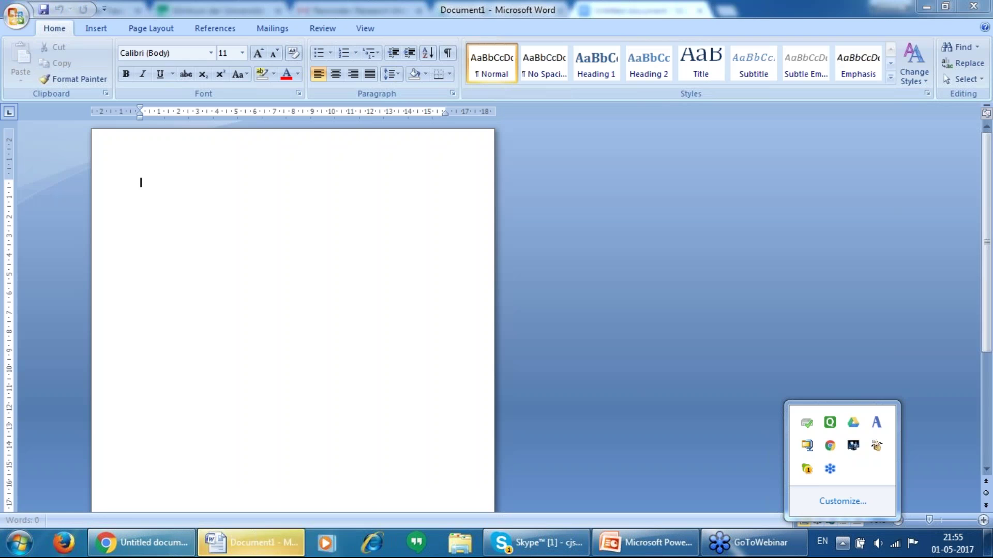
click(16, 15)
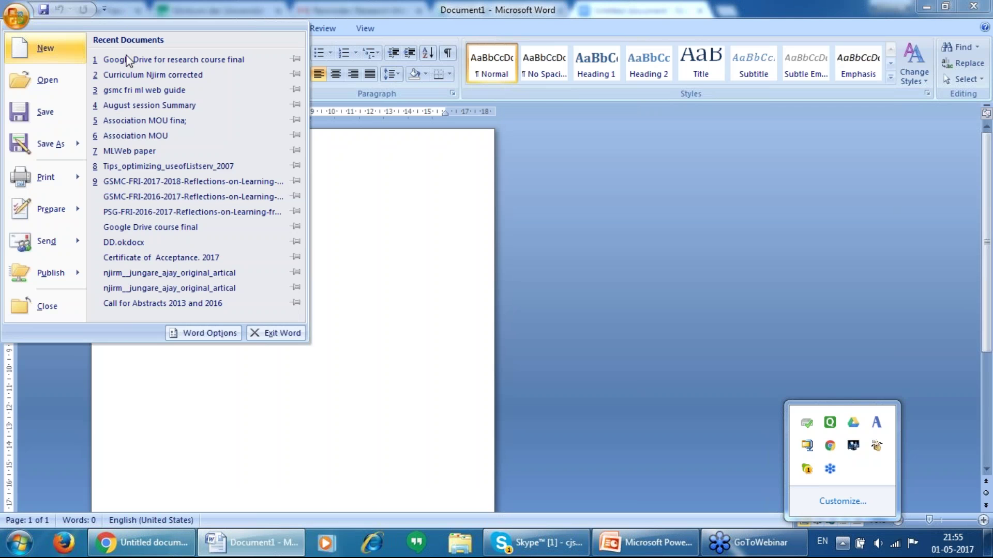
click(139, 75)
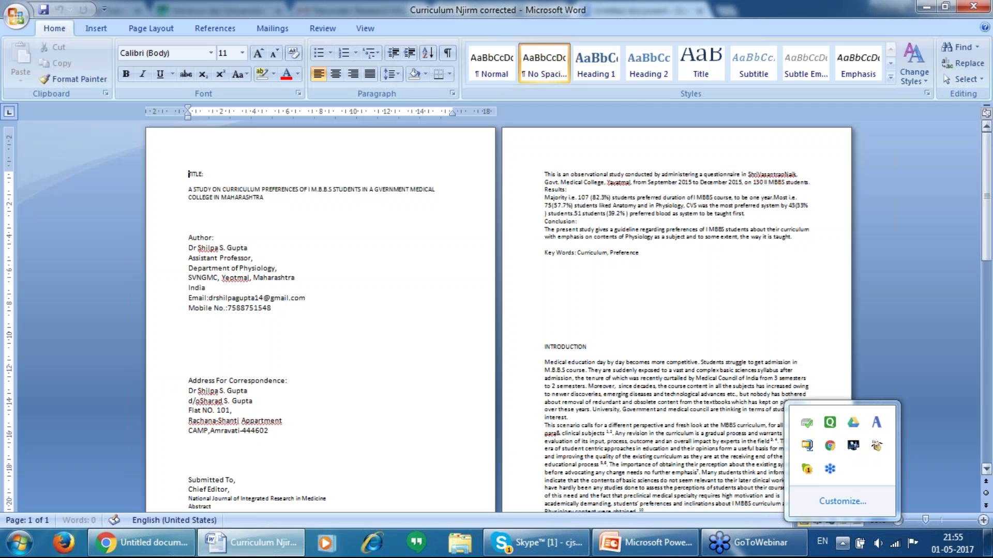
Copy the Introduction paragraph of the abstract in the Word document, and close that document
scroll(961, 362, down, 12)
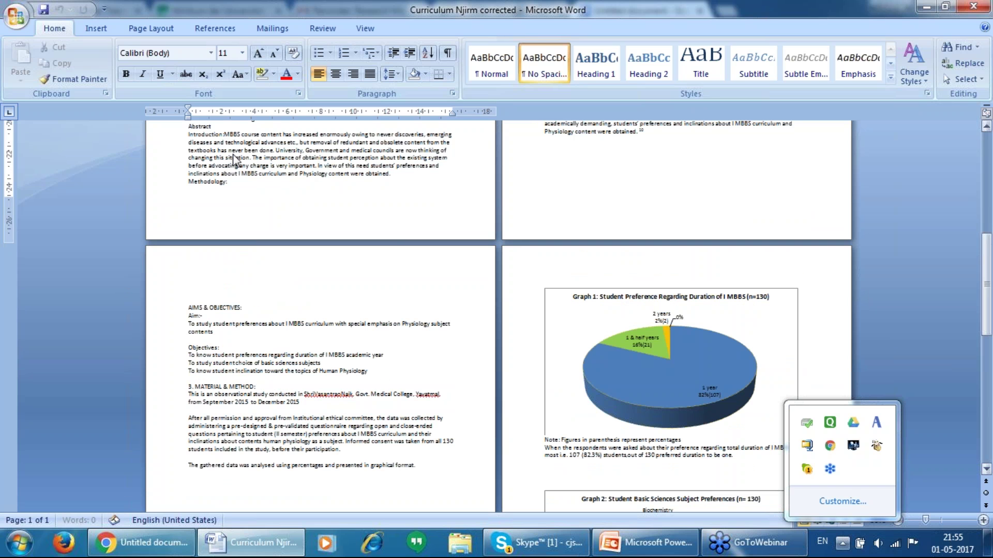
drag(188, 136, 400, 176)
key(ctrl+c)
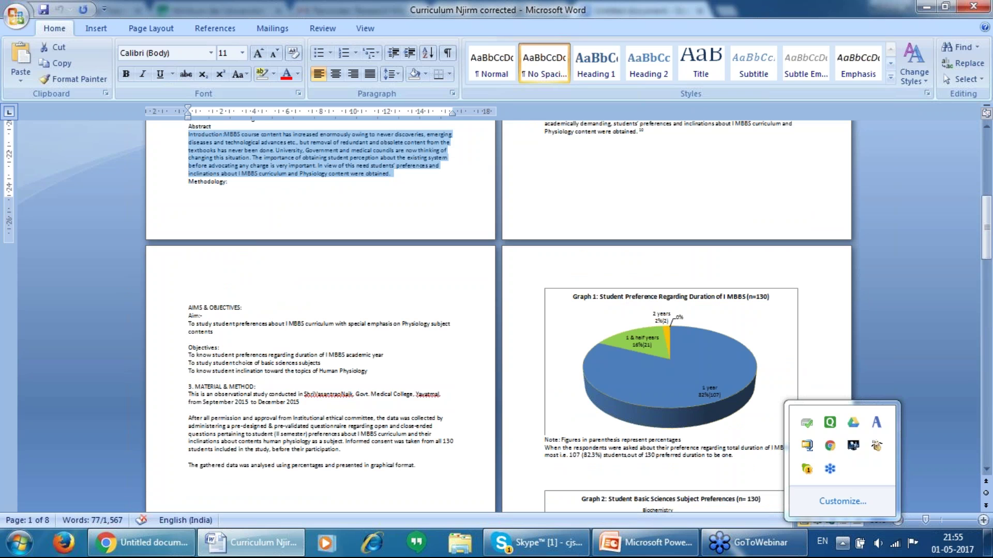
click(985, 7)
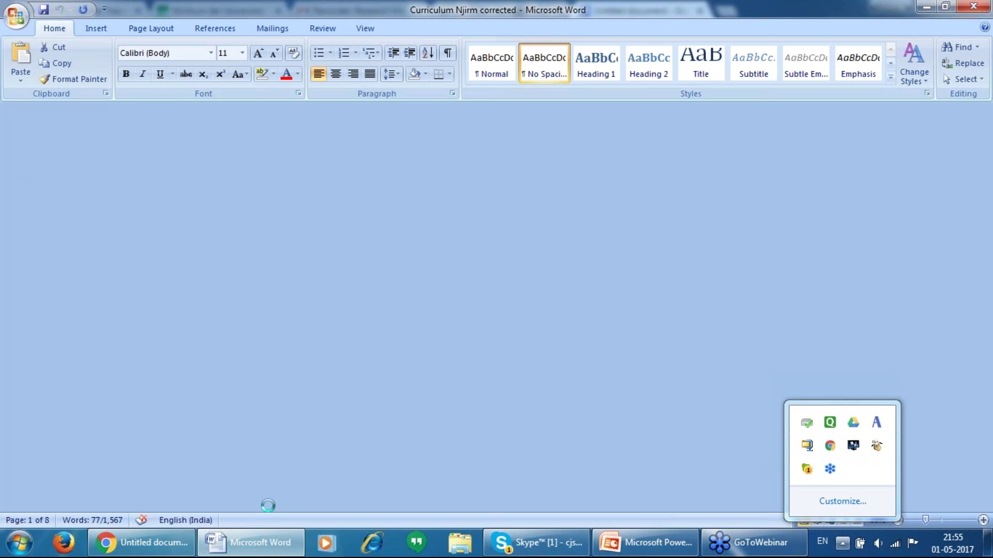
Switch back to the untitled Google Docs document in Chrome and paste the copied Introduction paragraph into it
click(175, 548)
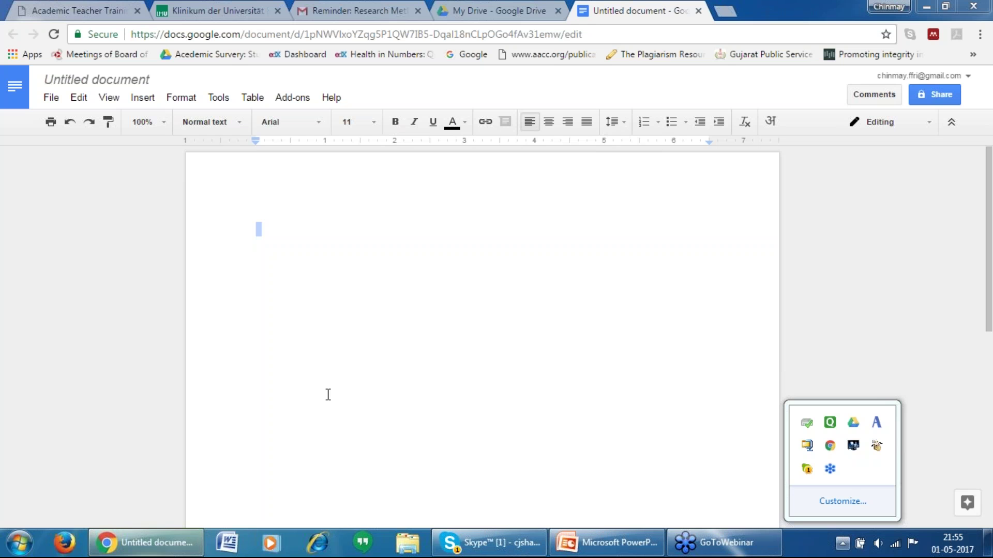
click(287, 260)
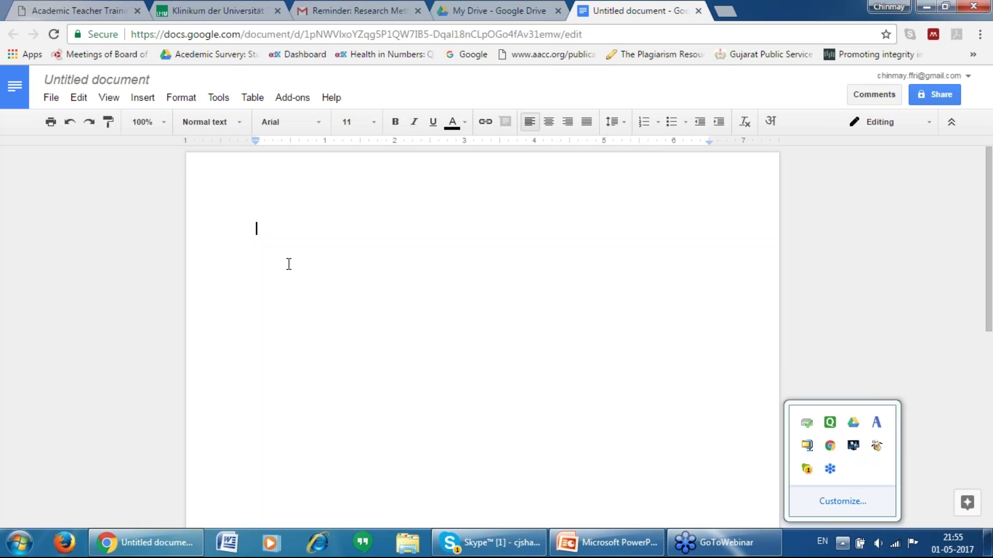
key(ctrl+v)
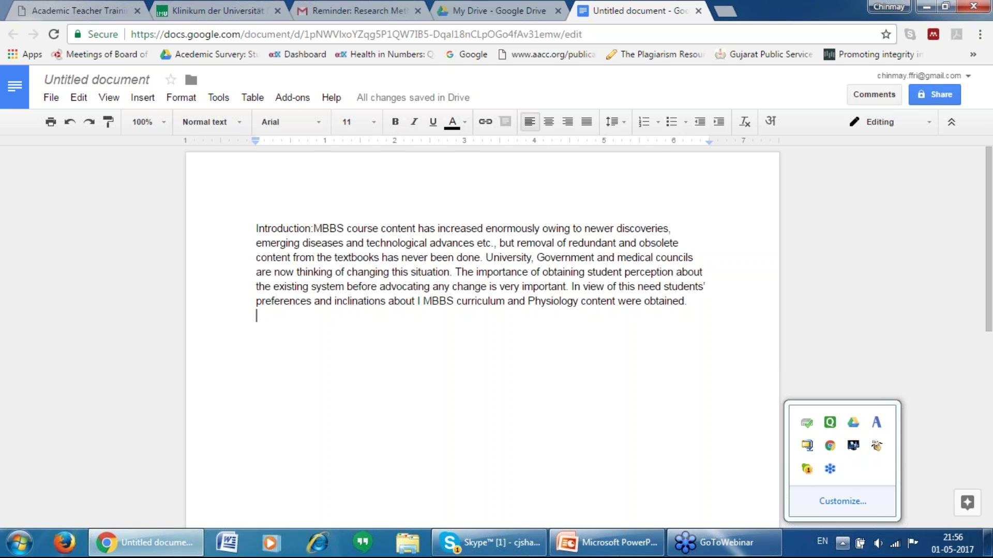
click(53, 100)
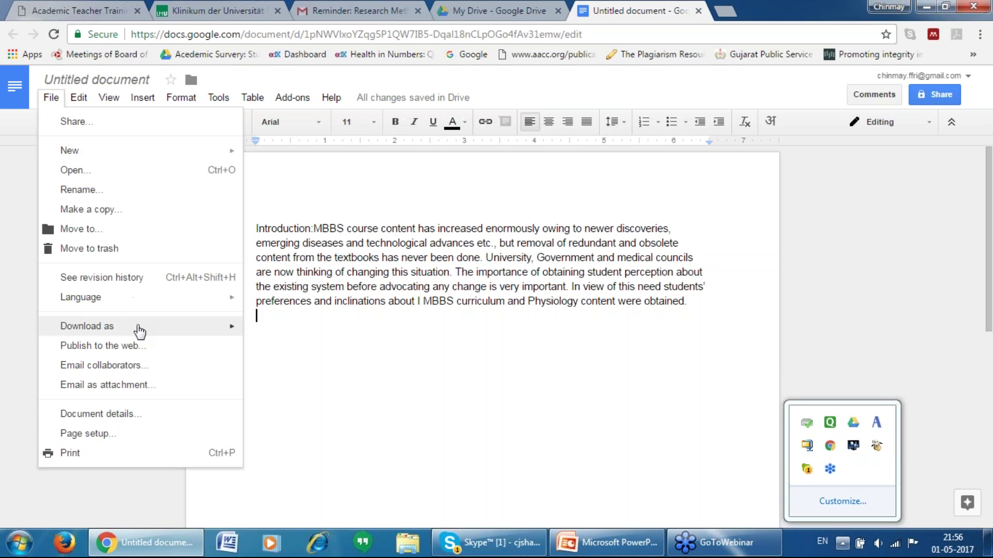
mouse_move(137, 329)
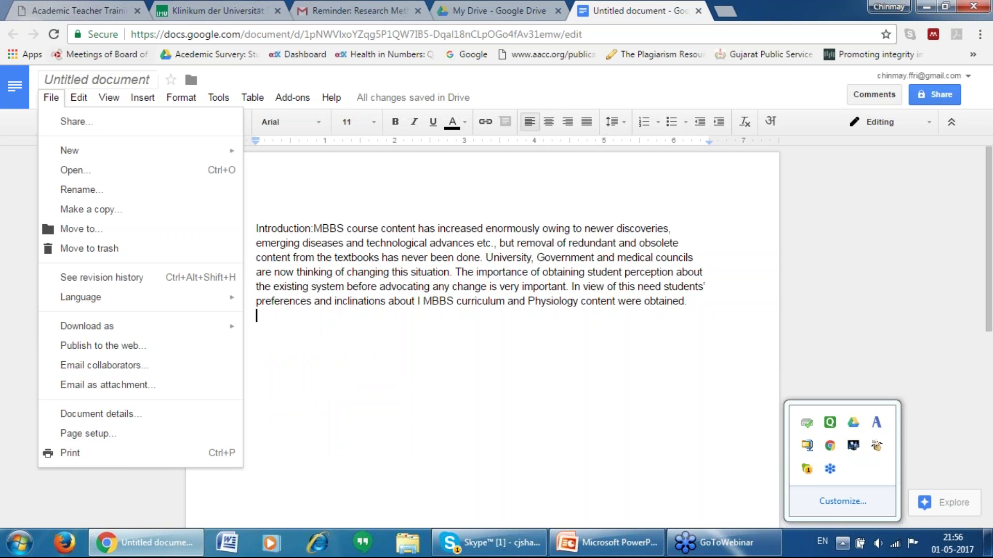
mouse_move(80, 103)
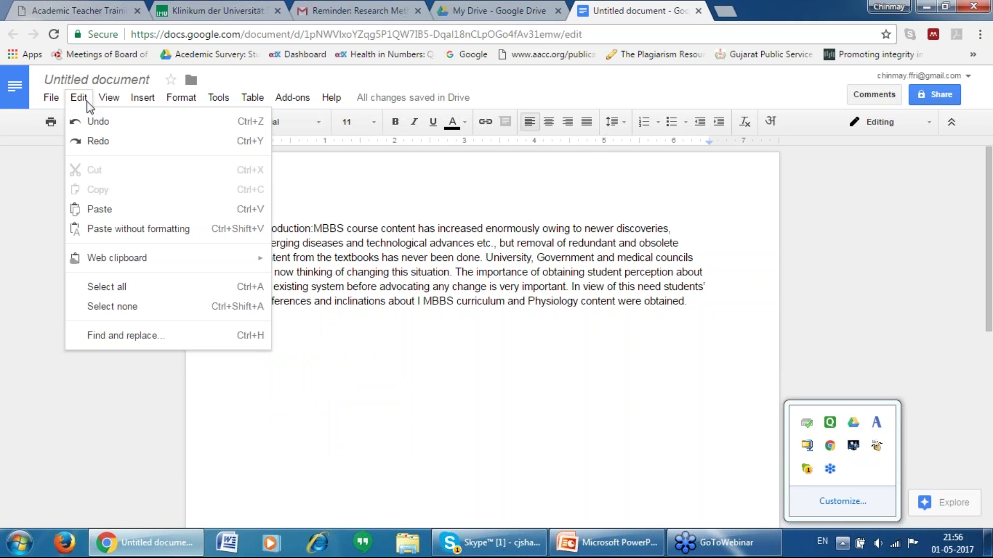
mouse_move(143, 97)
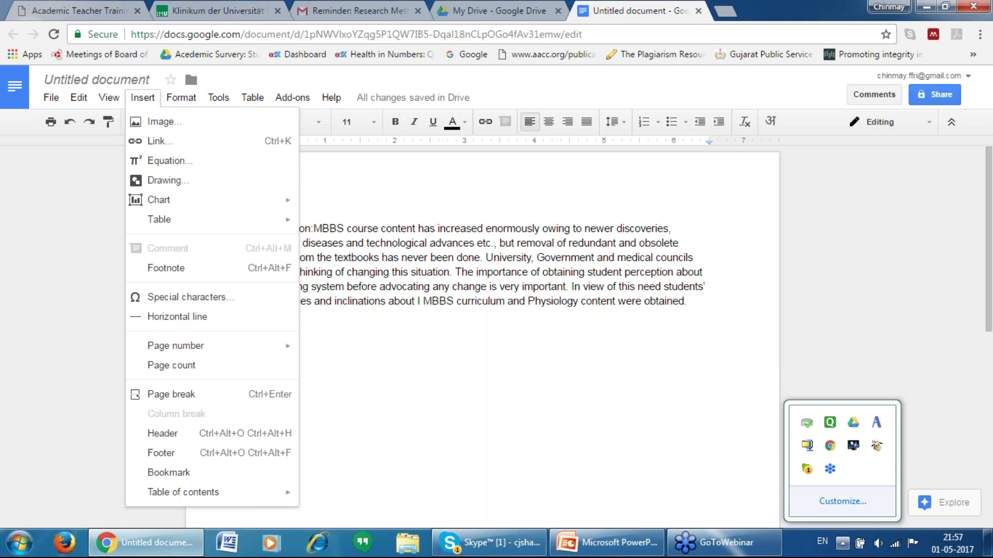
click(985, 42)
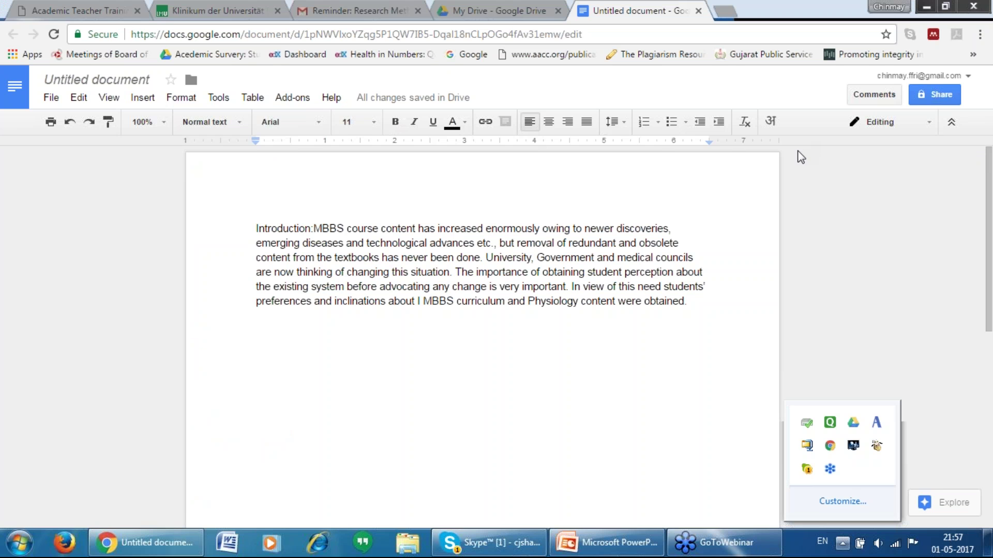
click(801, 164)
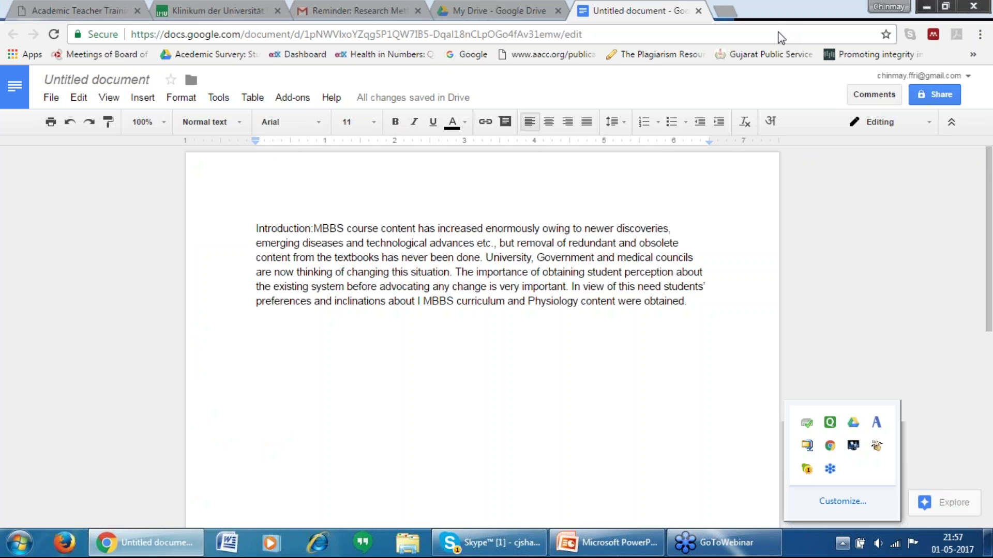
Open the Explore tool for the document and show its search suggestions
click(220, 97)
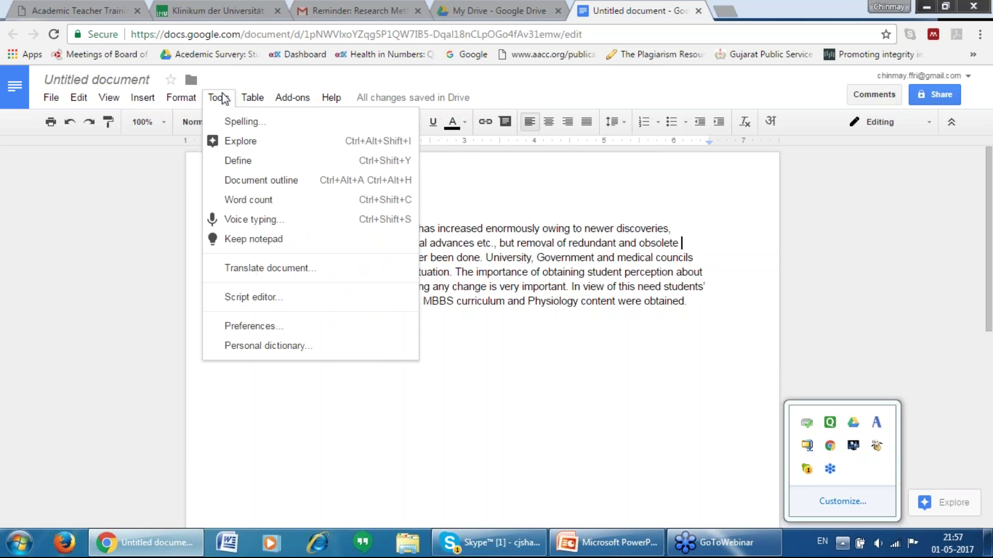
click(240, 143)
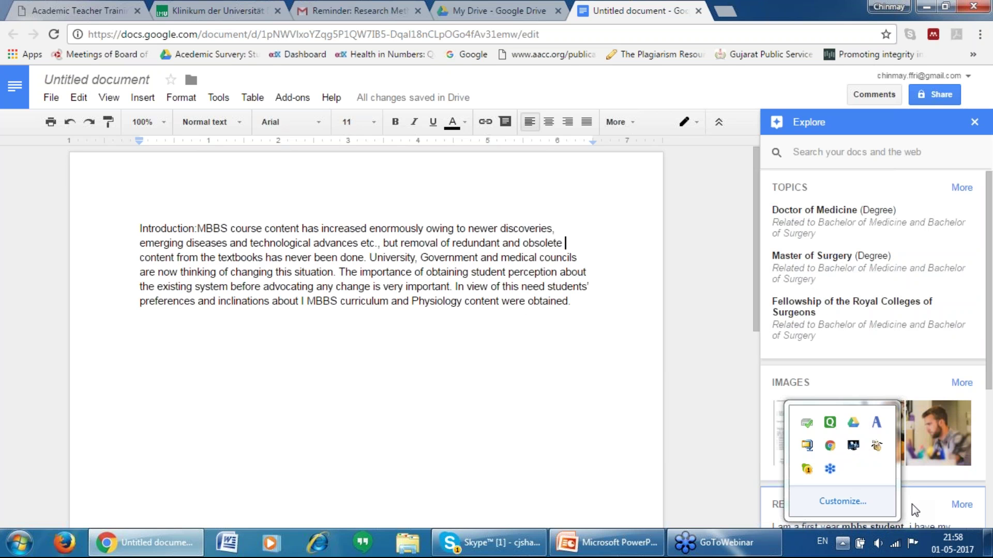
click(842, 404)
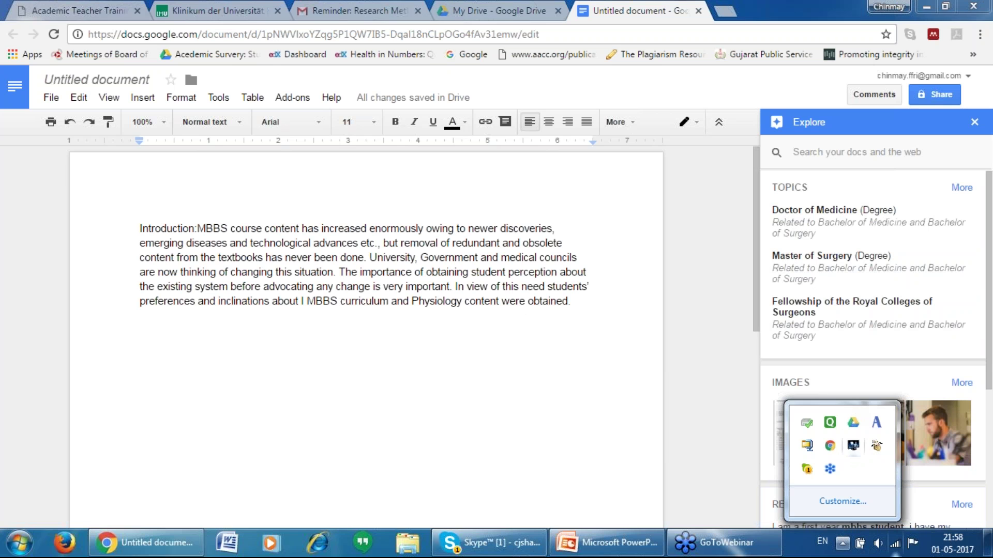
click(706, 364)
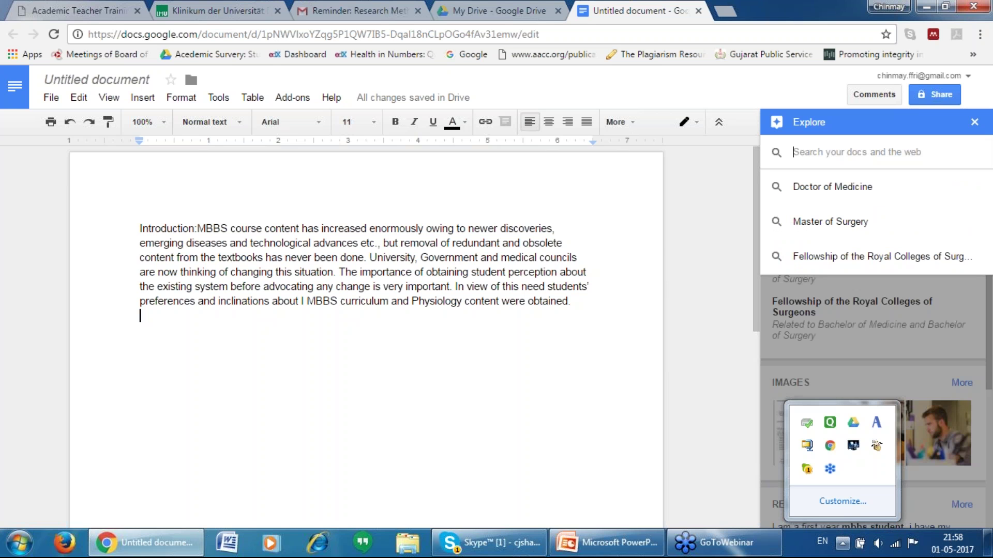
key(Down)
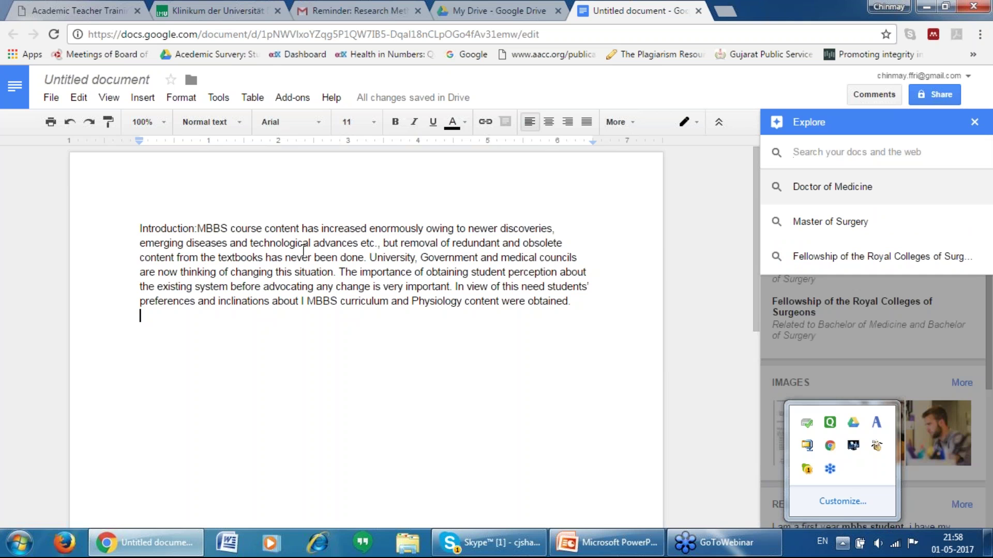
Copy the phrase "MBBS course content" from the paragraph, search for it in Explore and look through the web results
drag(301, 228, 201, 229)
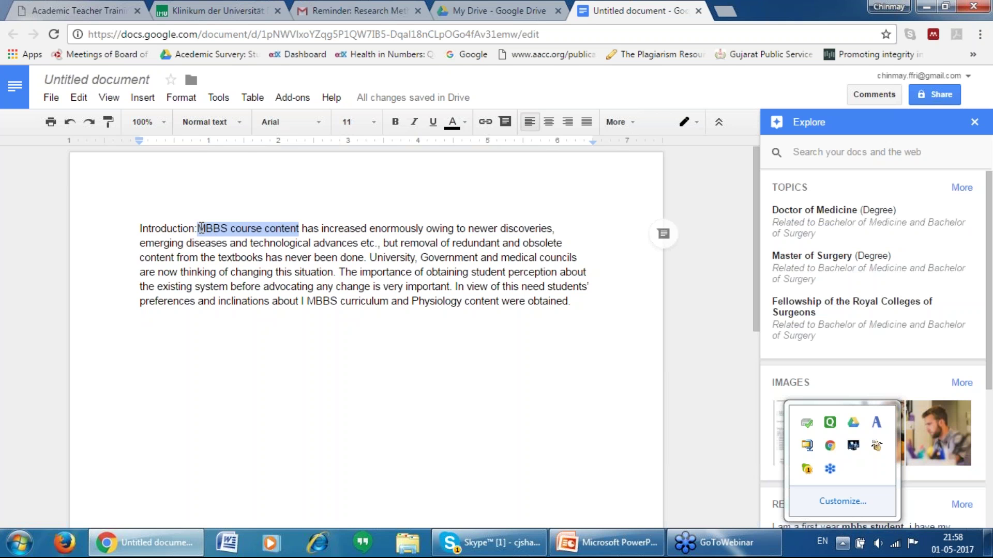
right_click(201, 228)
click(235, 267)
click(801, 145)
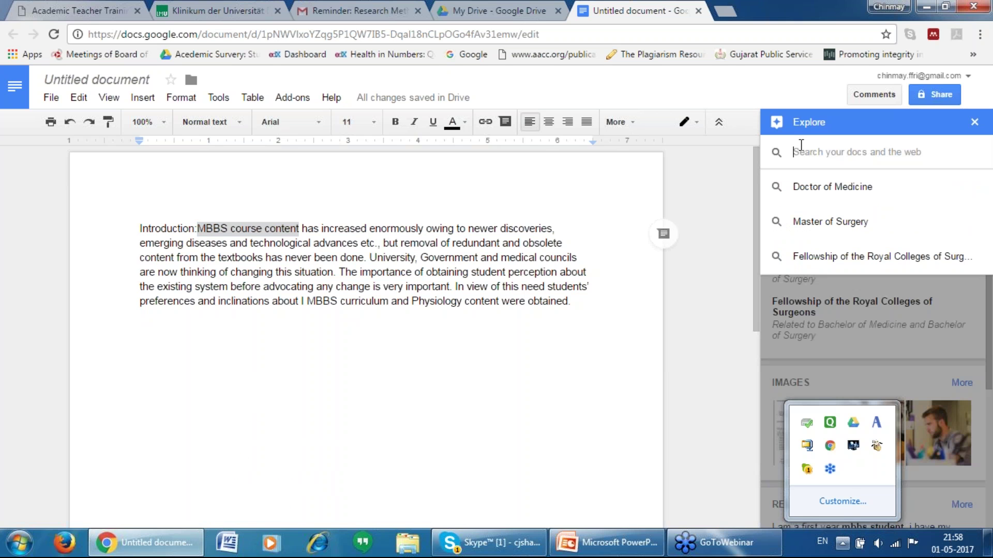
key(ctrl+v)
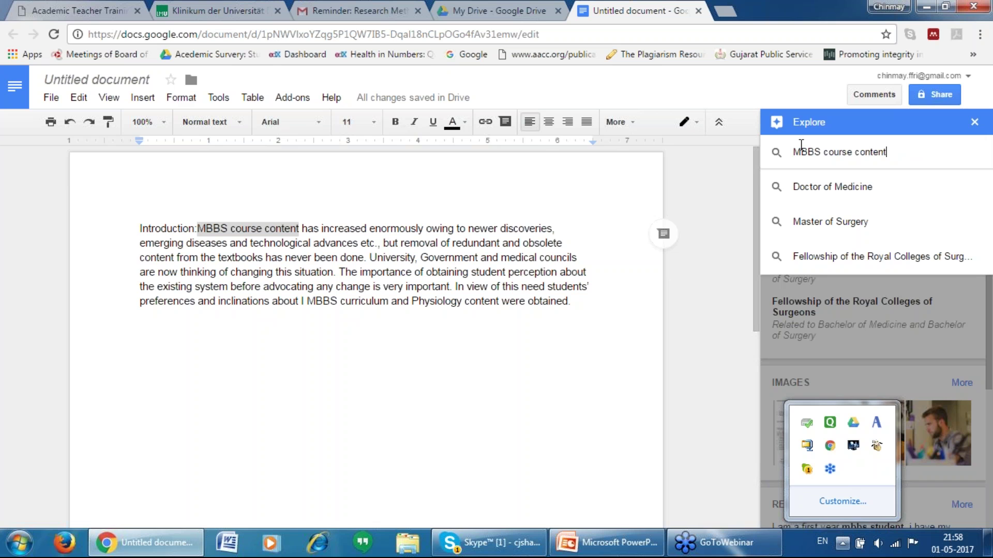
key(Return)
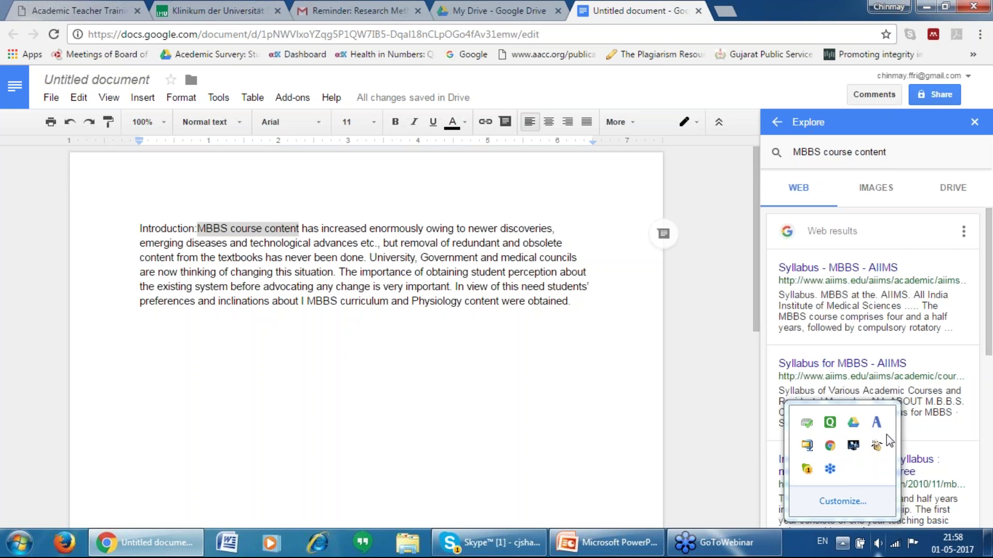
scroll(948, 388, down, 10)
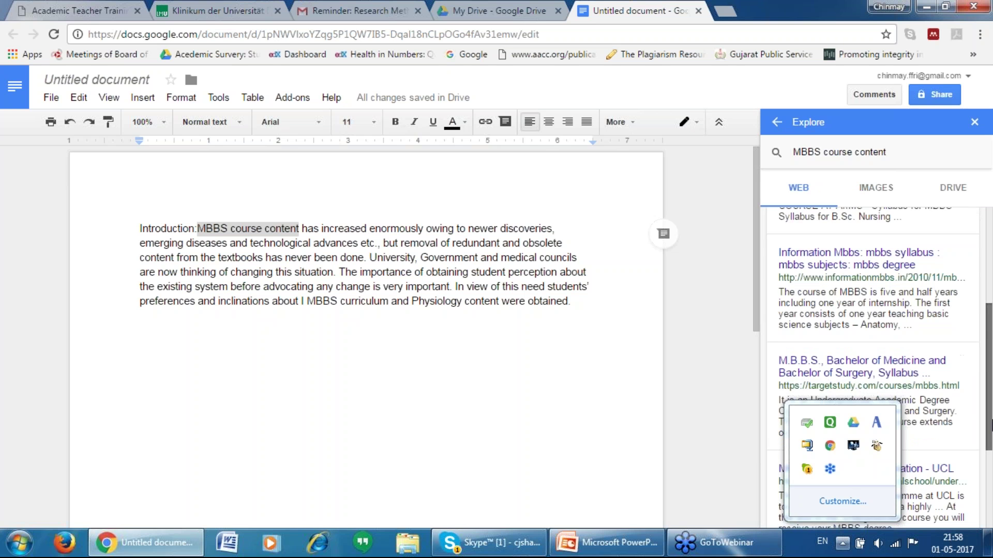
scroll(988, 309, up, 10)
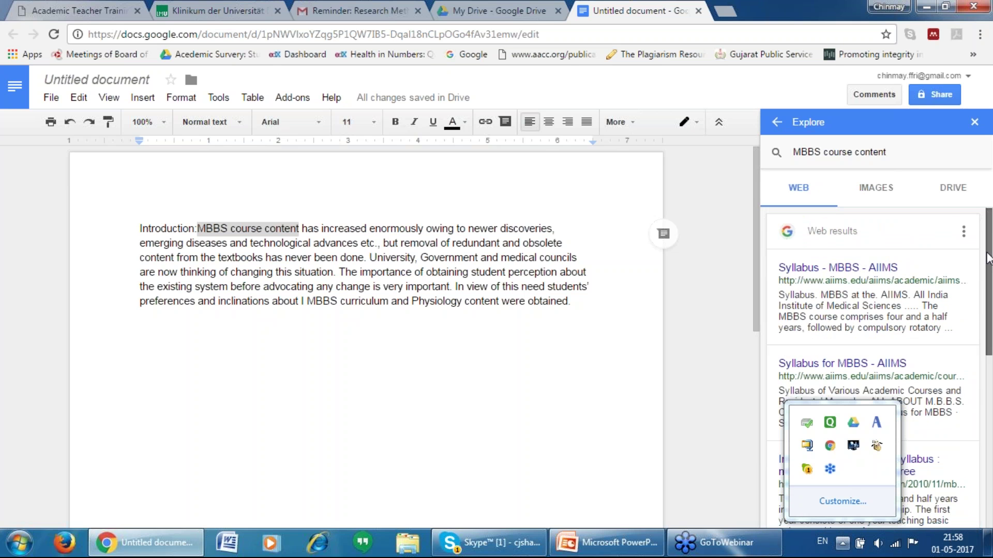
Return to the Explore overview and repeat the search for "MBBS course content"
click(777, 122)
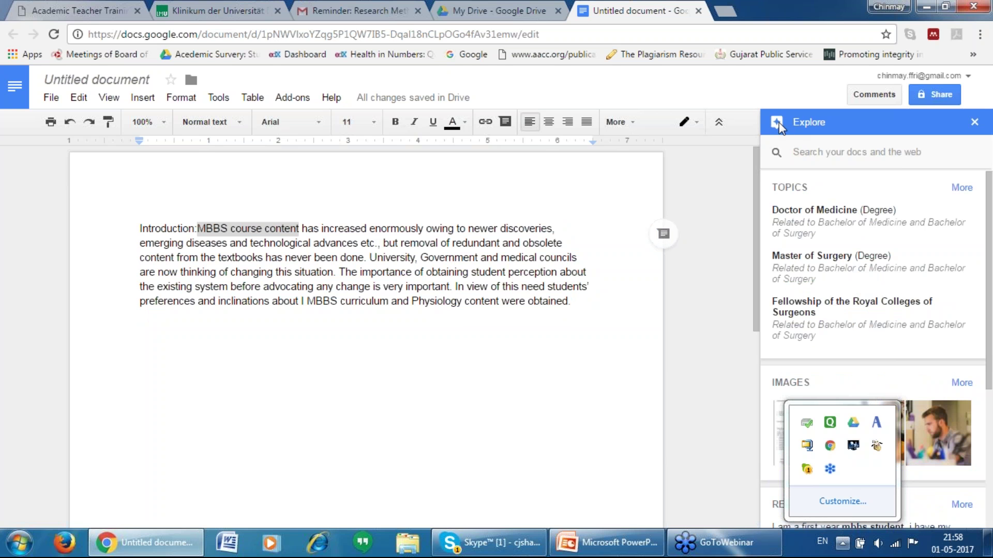
click(799, 152)
key(ctrl+v)
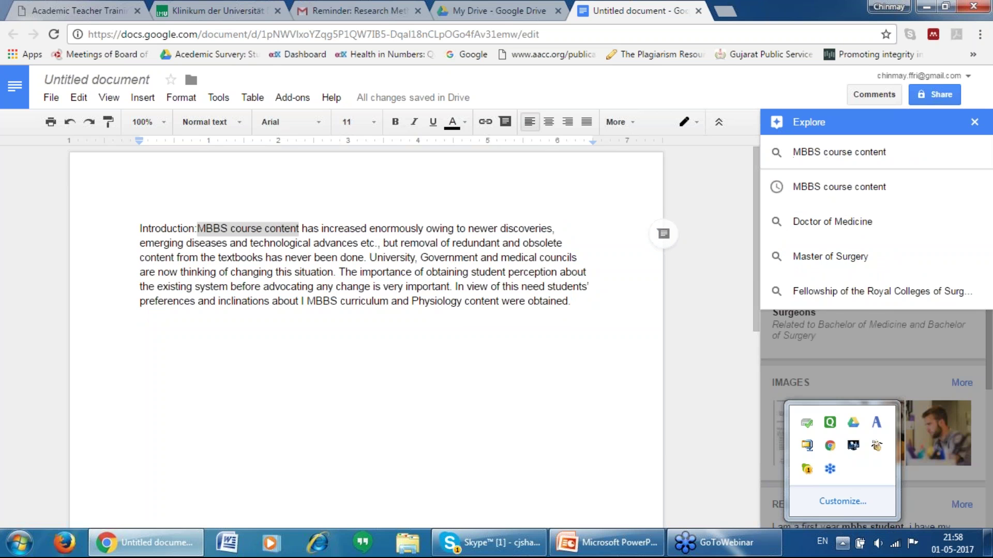
key(Return)
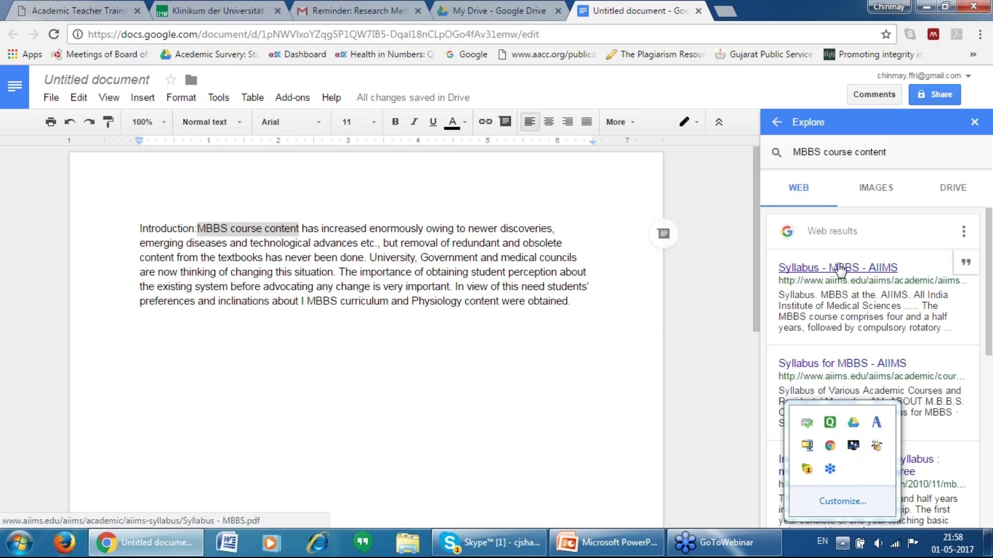
Open the web result "Syllabus - MBBS - AIIMS" and look through the first pages of the PDF
click(811, 268)
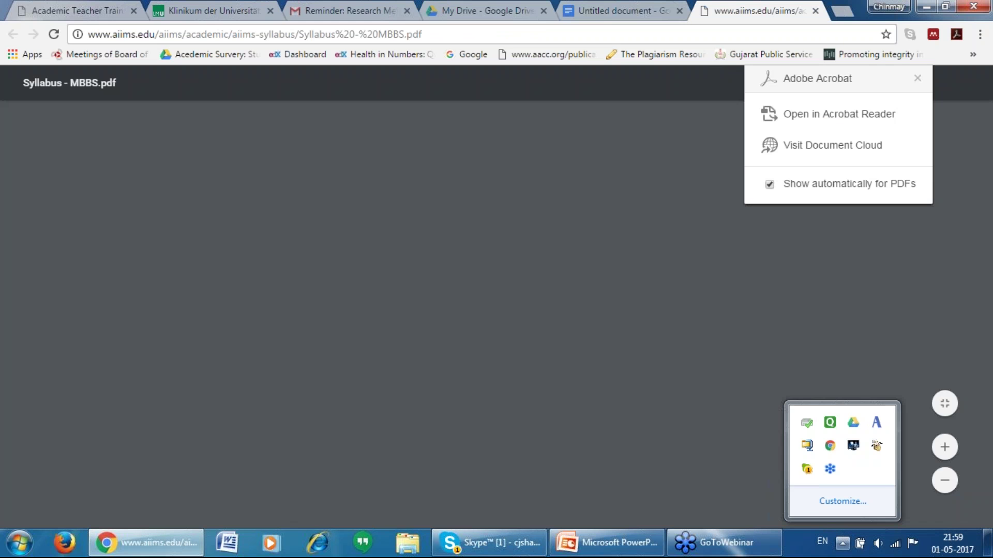
scroll(991, 283, down, 20)
scroll(991, 284, down, 6)
scroll(992, 283, down, 6)
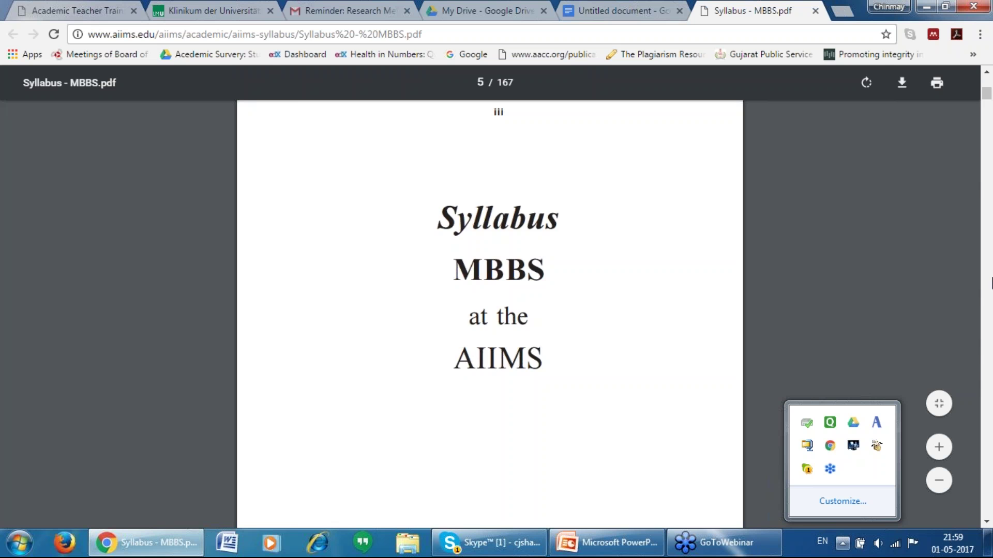
Return to the untitled document and cite "Syllabus - MBBS - AIIMS" as a footnote after "obtained" at the paragraph's end
click(643, 7)
click(568, 299)
mouse_move(967, 265)
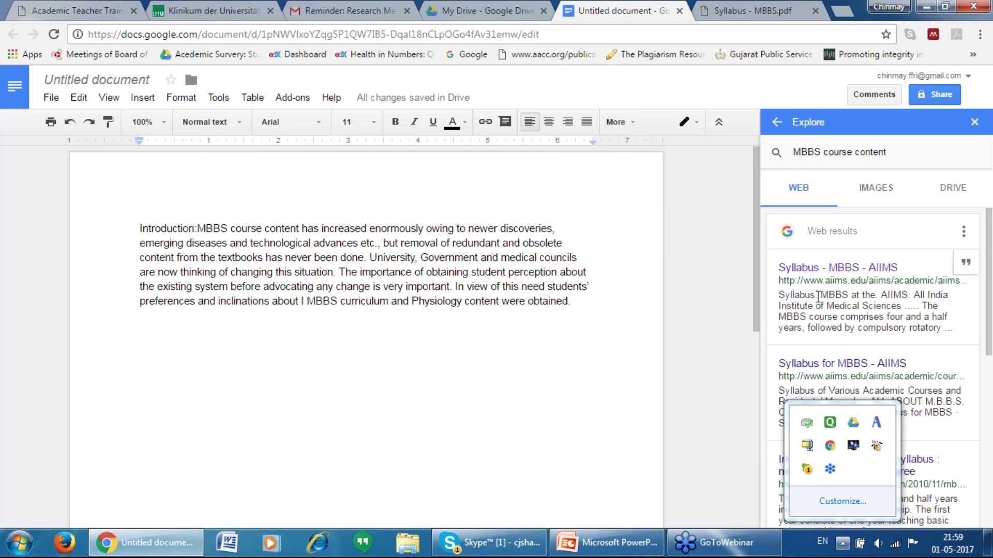
click(969, 268)
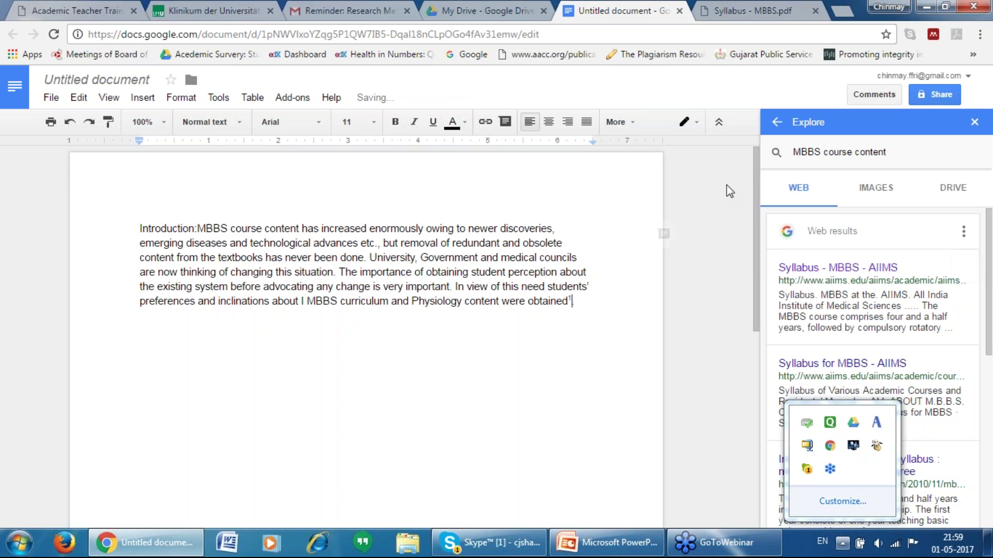
Examine the inserted footnote mark and the matching citation at the foot of the page
double_click(569, 299)
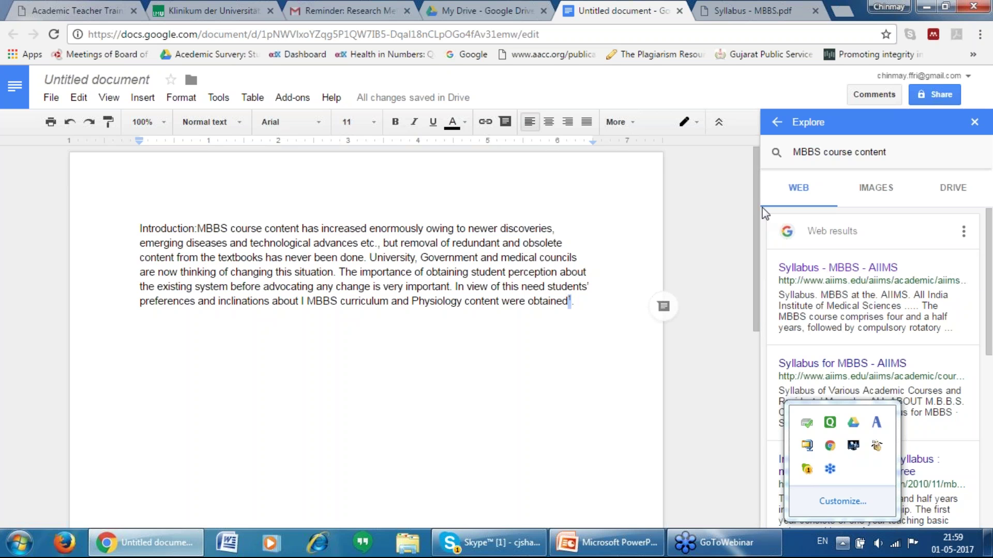
click(757, 406)
drag(756, 406, 756, 510)
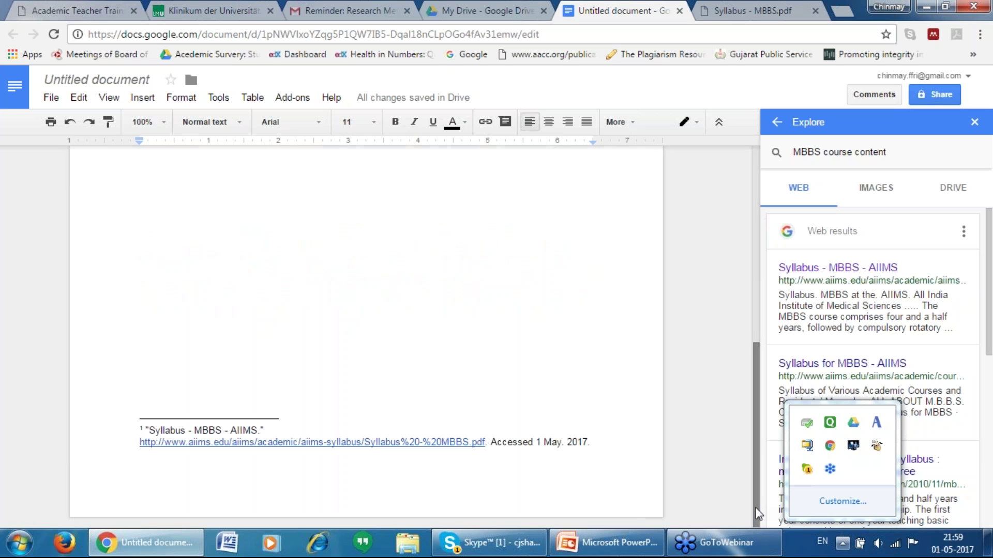
drag(755, 508, 751, 314)
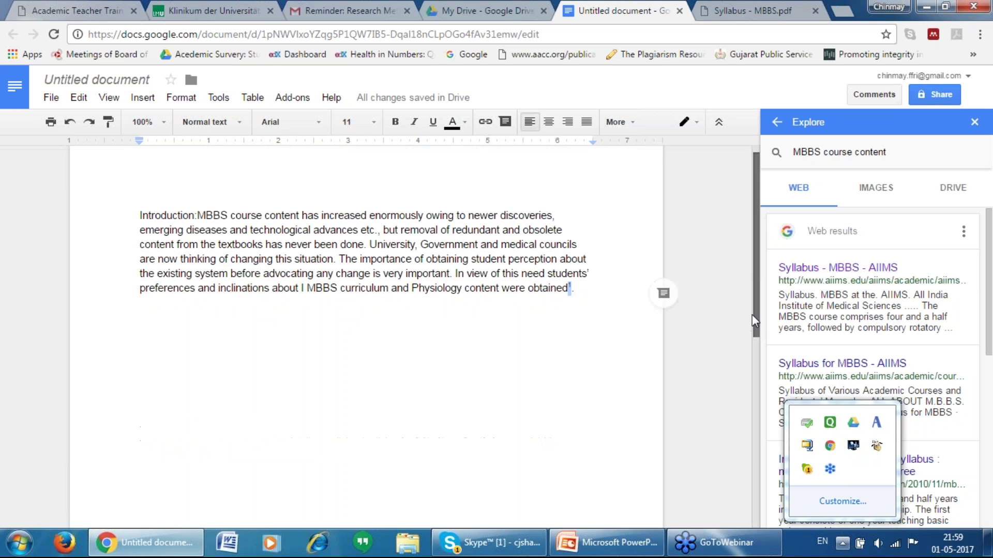
Cite the "M.B.B.S., Bachelor of Medicine and Bachelor of Surgery, Syllabus" web result as a footnote after "etc" in the paragraph
click(375, 237)
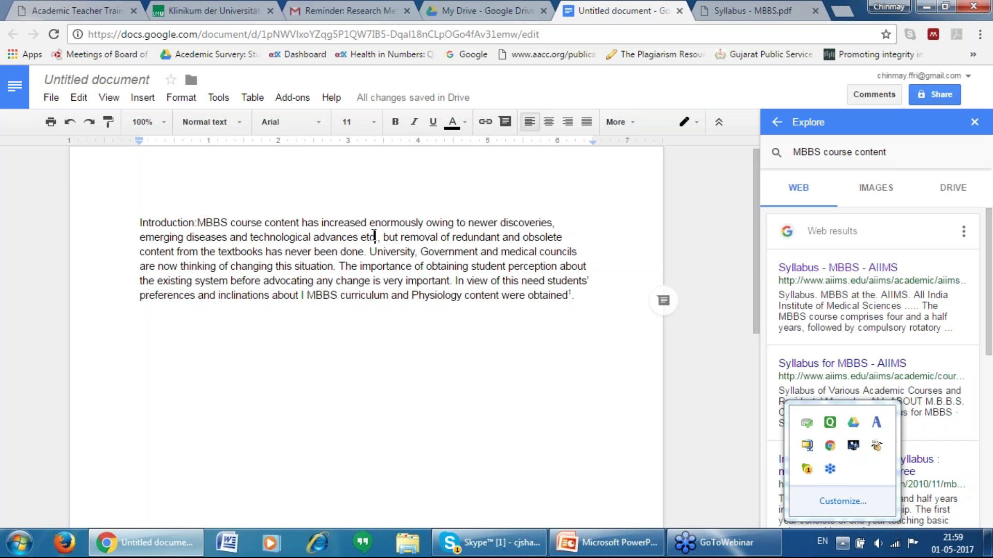
drag(989, 243, 989, 372)
click(965, 284)
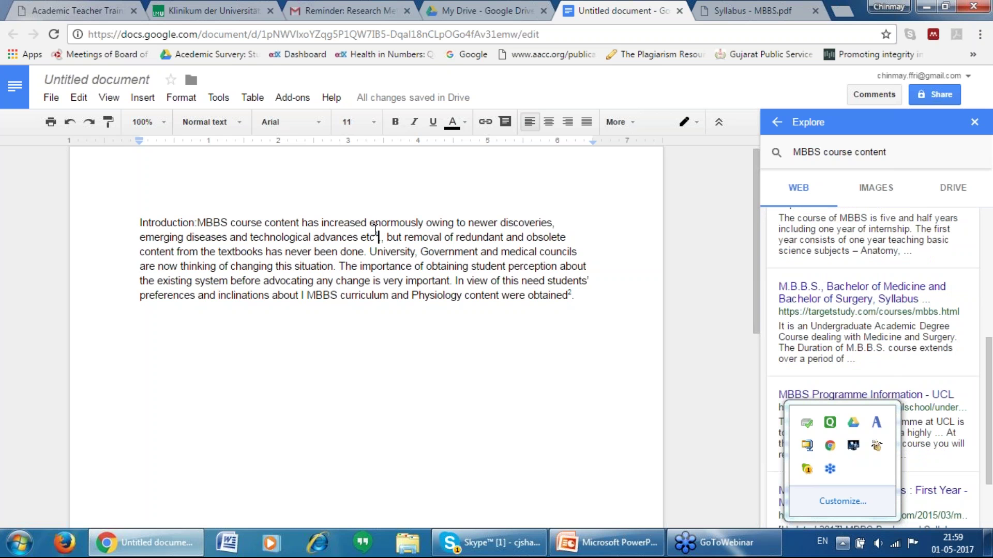
drag(375, 224, 380, 234)
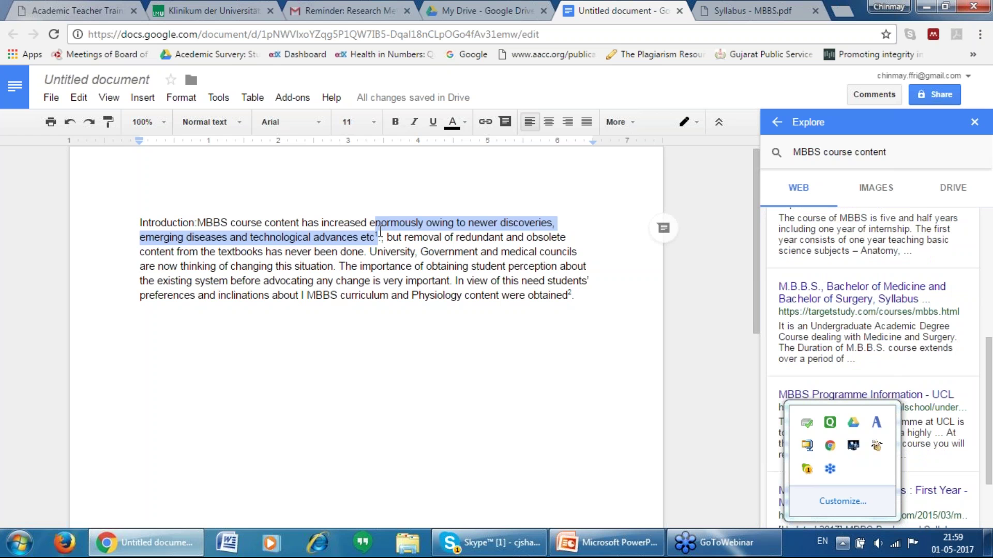
Draft the comment "please check this referece after discussion" on the footnote mark at the paragraph's end, and show the desktop
drag(569, 292, 574, 294)
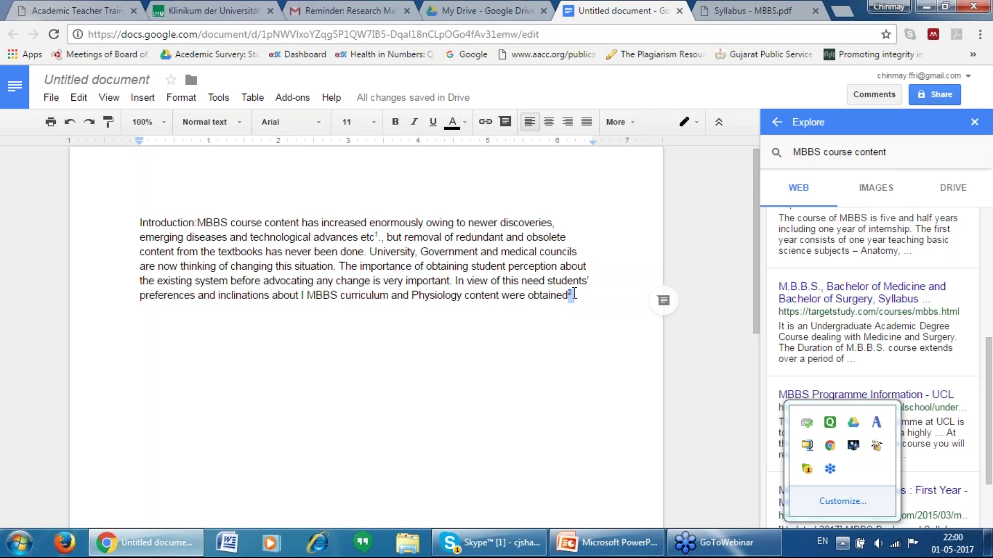
click(664, 305)
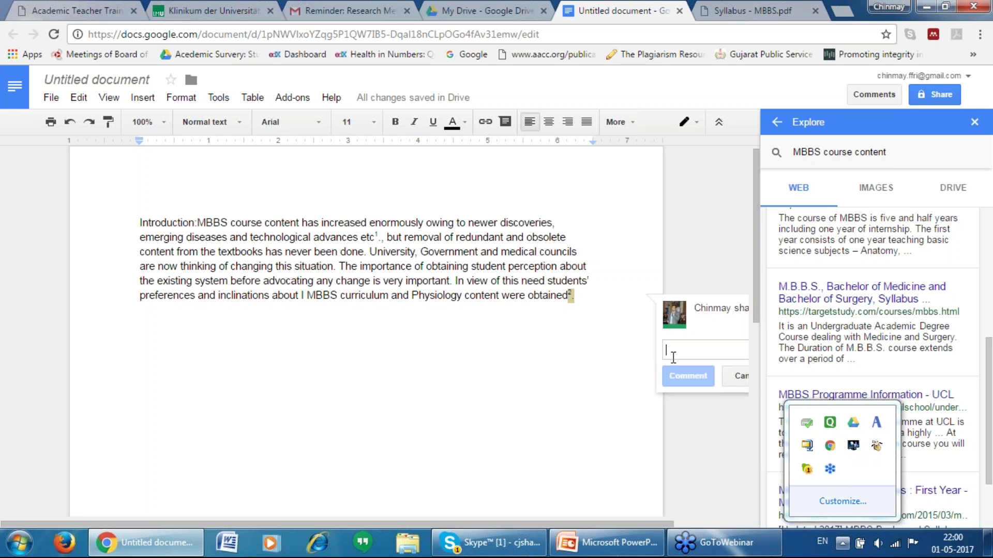
text(please c)
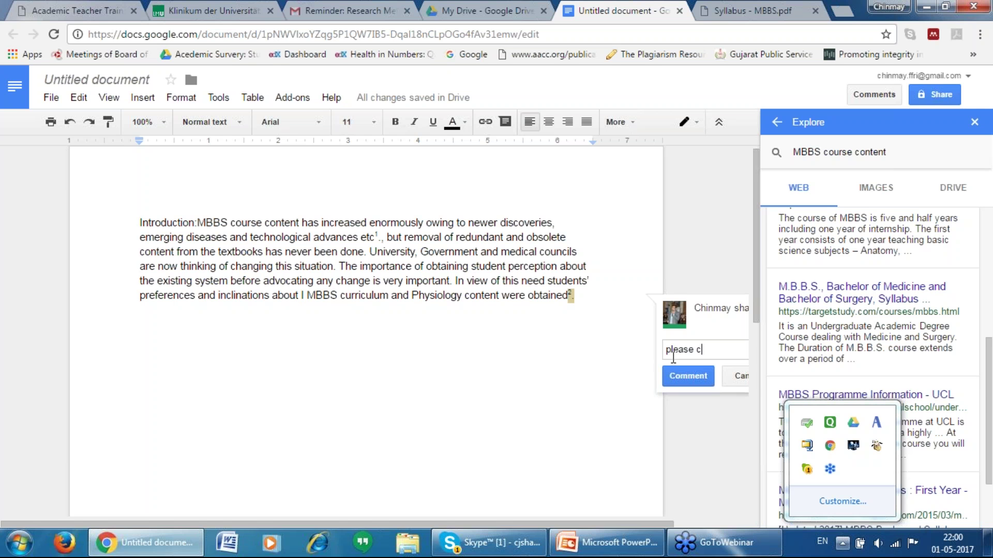
text(heck this referece after discussion)
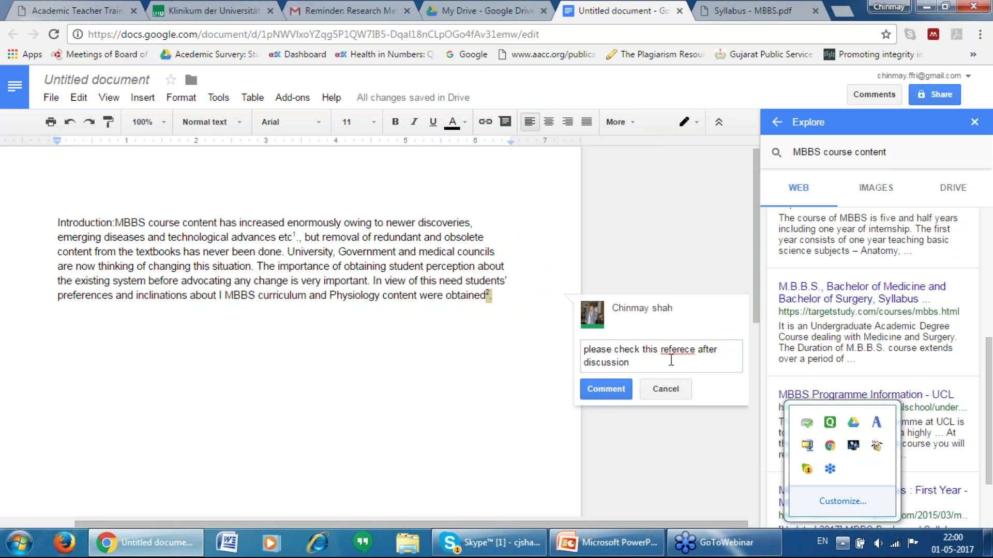
click(988, 543)
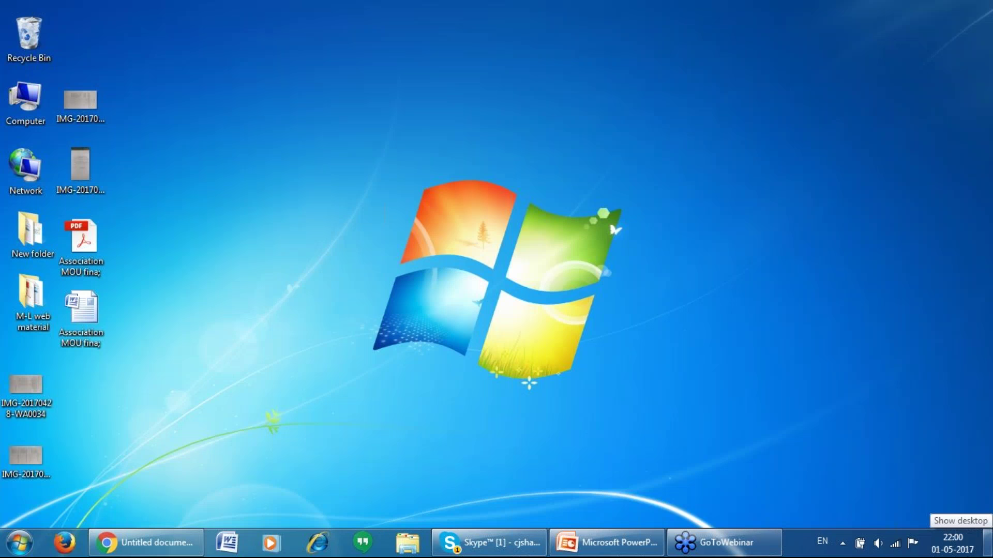
Return to the untitled document and post the drafted comment on the footnote mark at the paragraph's end
click(142, 542)
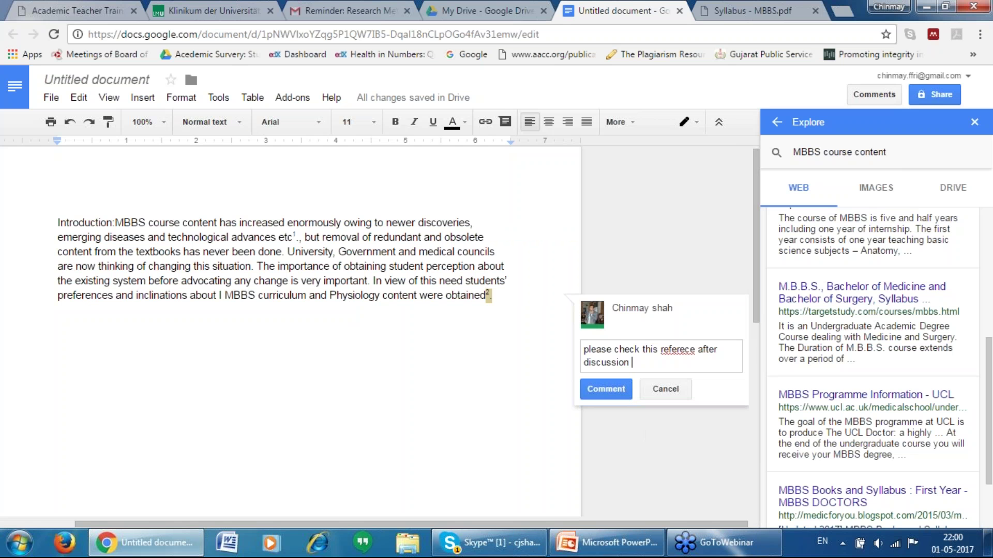
click(608, 390)
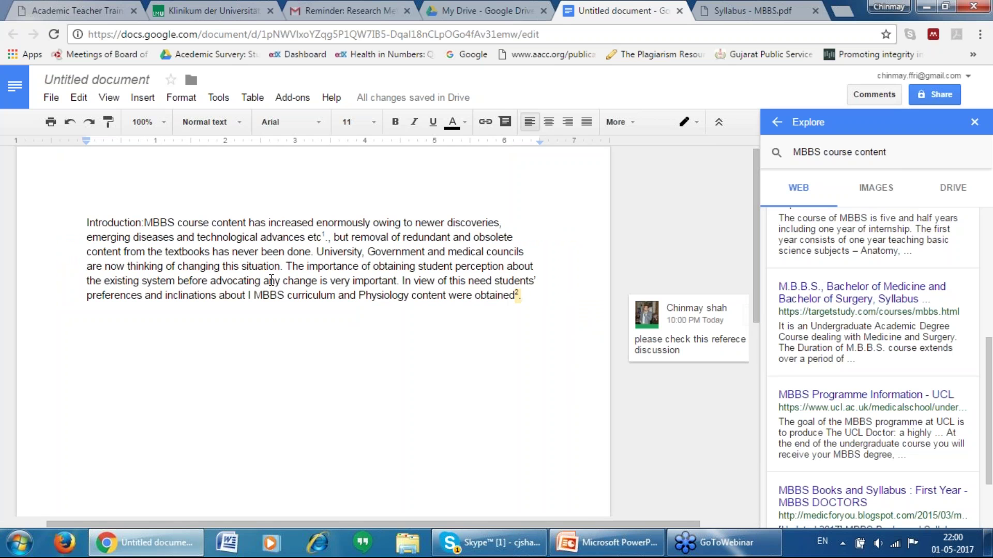
Add the comment "please find refereence" to the words "of changing this situation." in the paragraph
drag(283, 266, 171, 260)
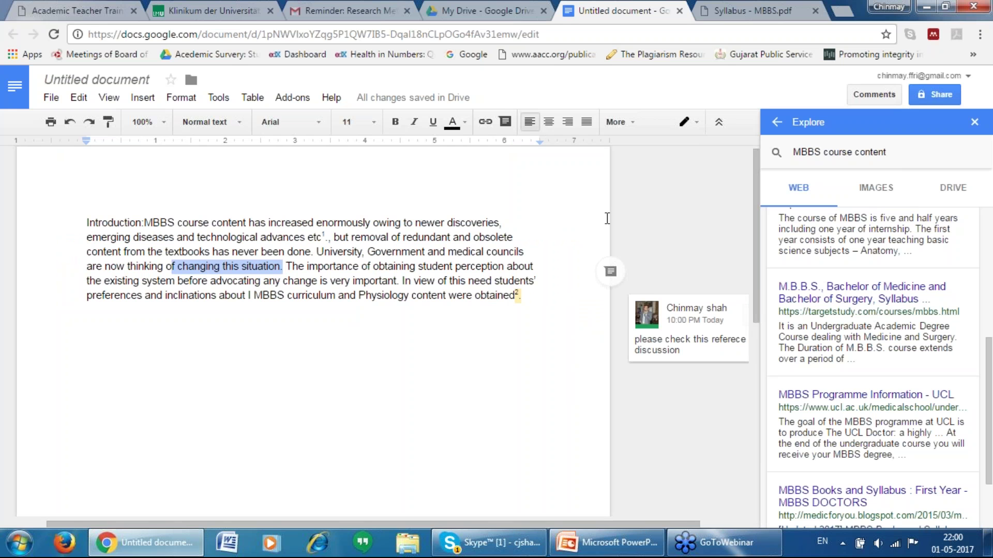
click(611, 273)
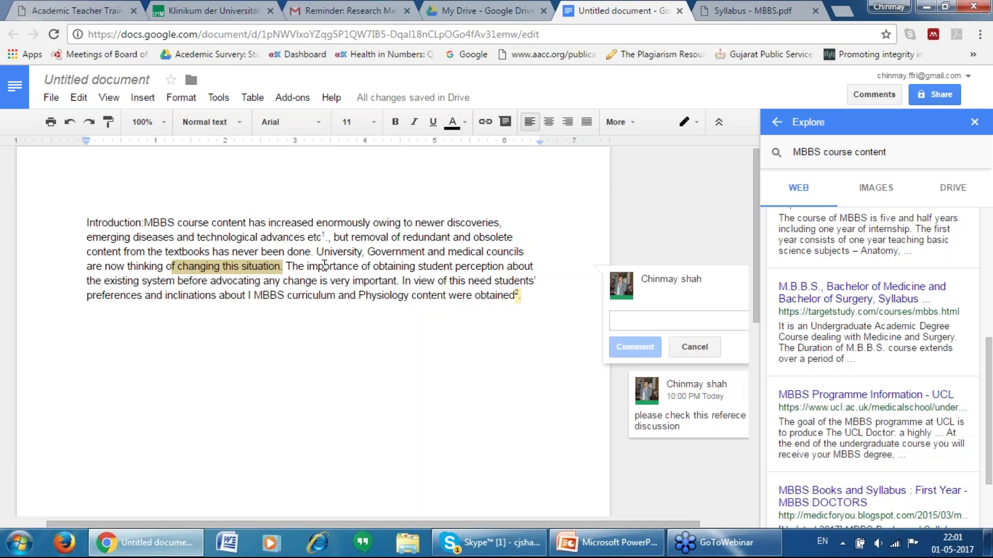
drag(283, 264, 160, 266)
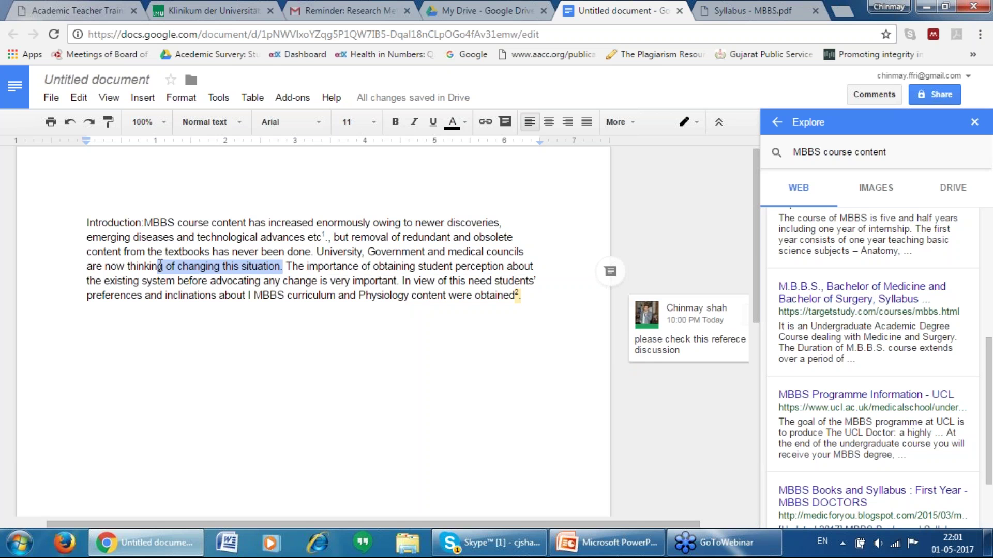
click(610, 273)
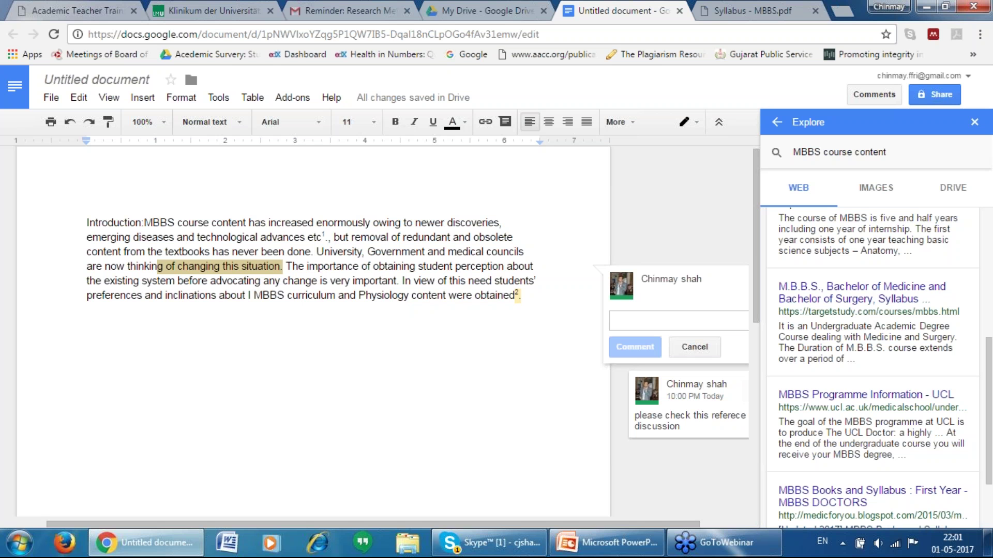
text(please )
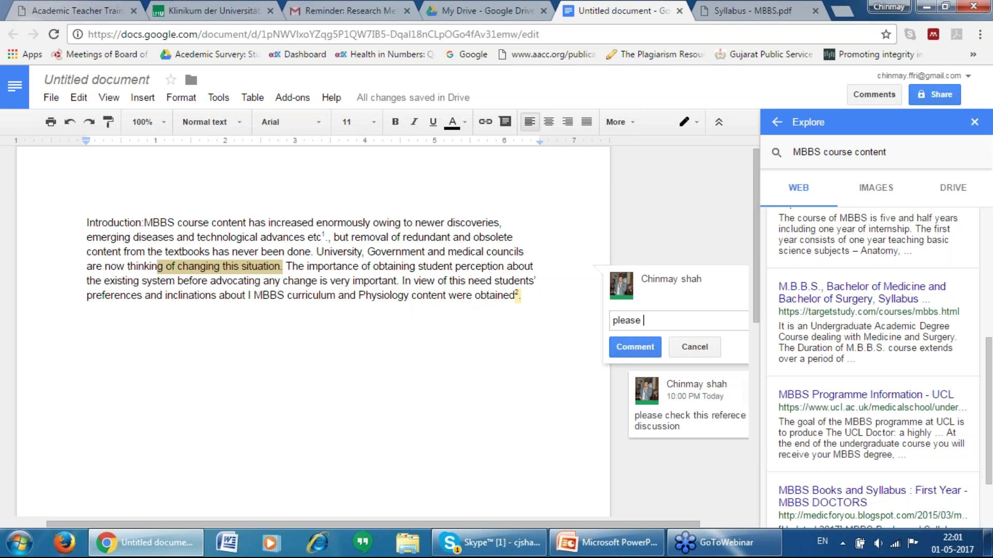
text(find refereence)
click(635, 346)
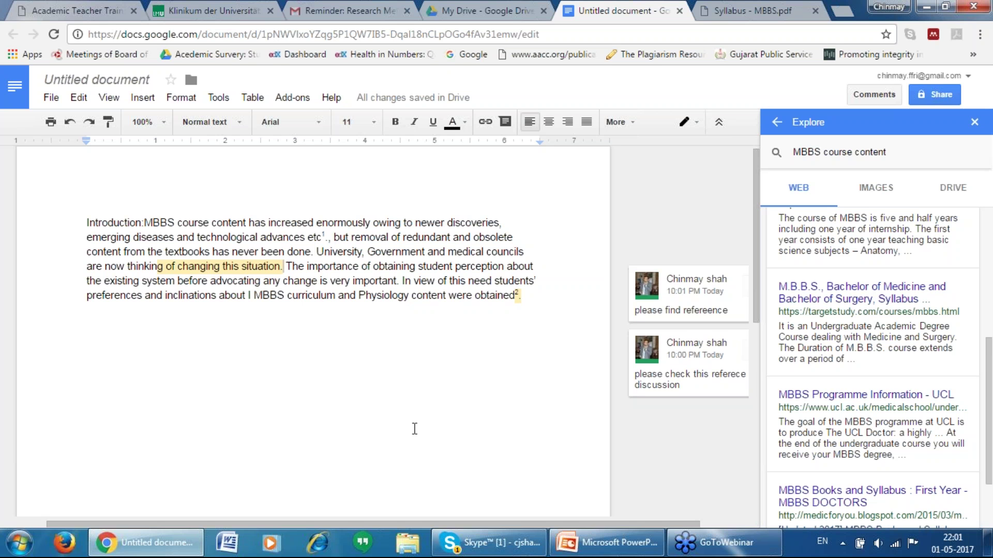
Insert the large college building photo from Explore's image results on a new line below the paragraph
click(530, 292)
key(Return)
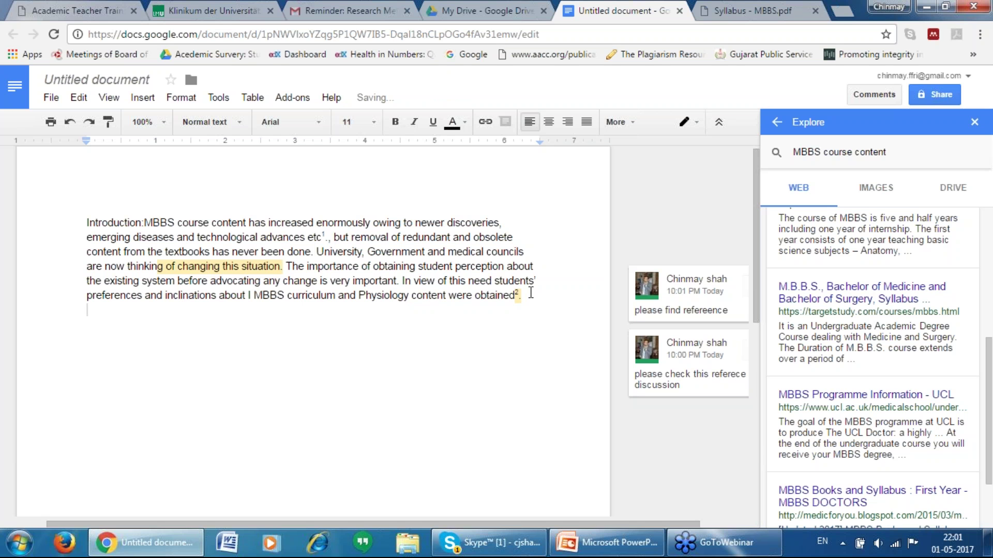
click(869, 191)
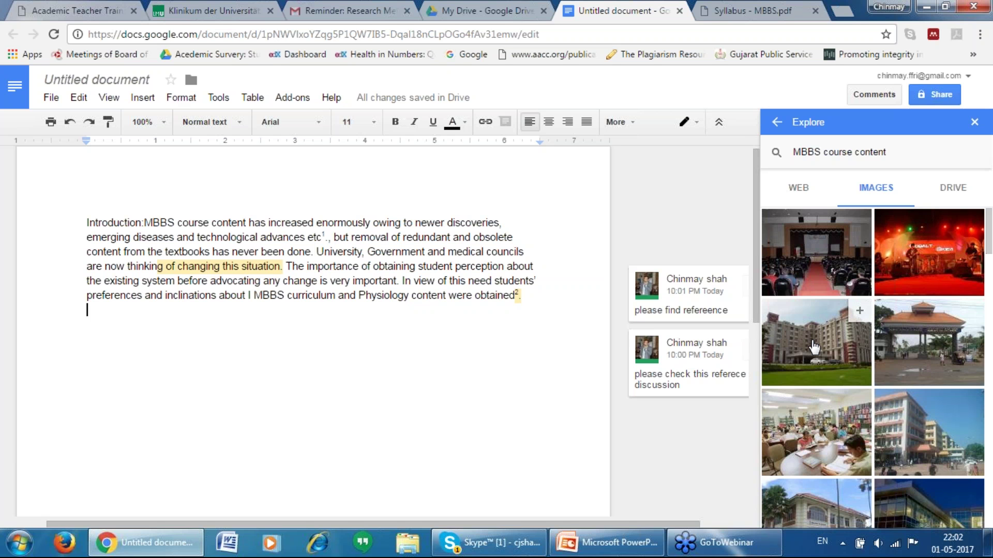
drag(814, 346, 375, 366)
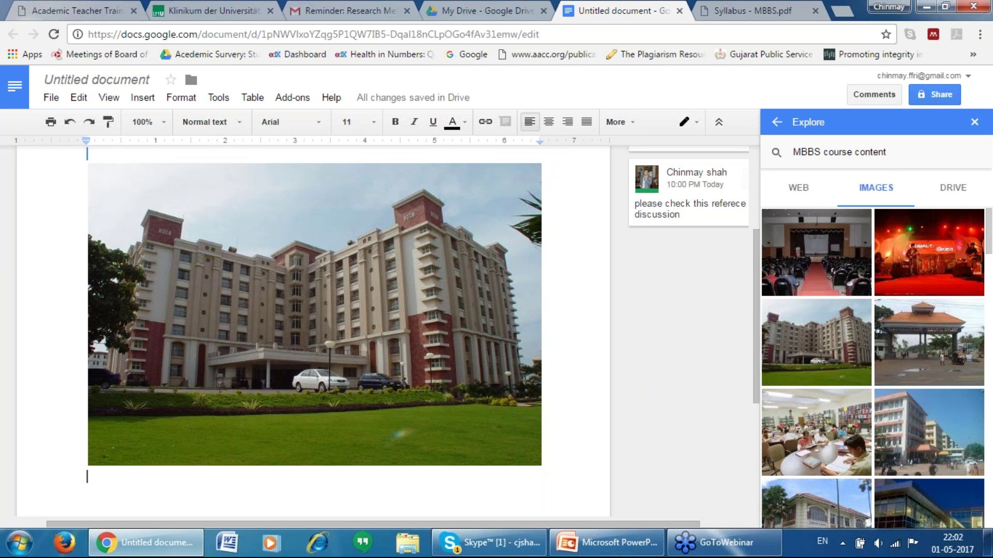
Shrink the inserted building photo proportionally to about 3.5 inches wide
click(448, 291)
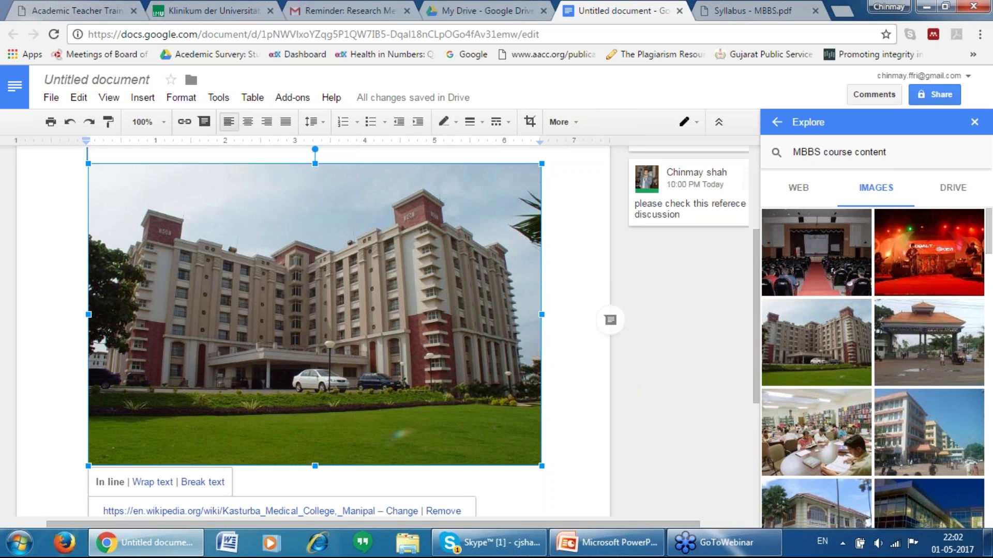
drag(541, 466, 260, 330)
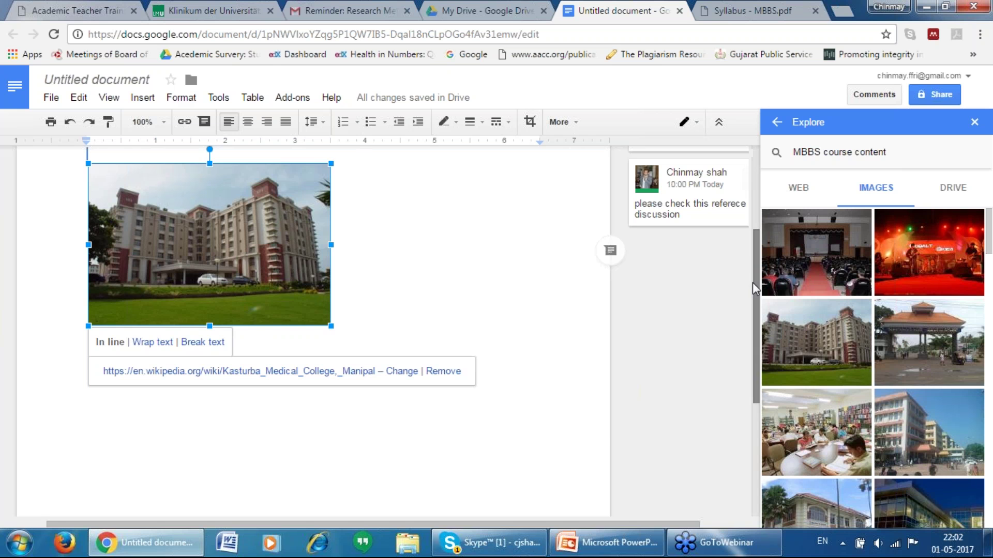
scroll(752, 280, up, 4)
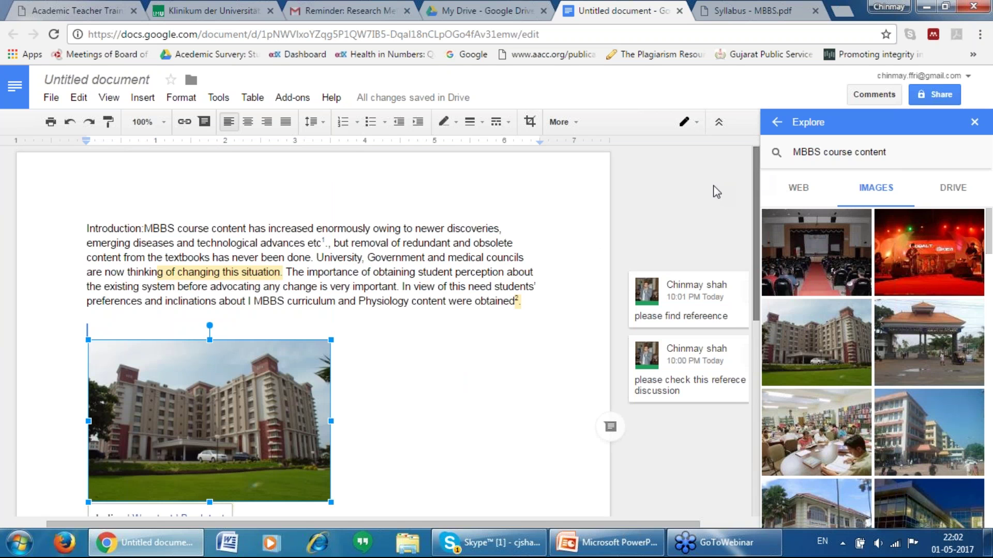
Look up the definition of "physiology" in the built-in dictionary
click(218, 99)
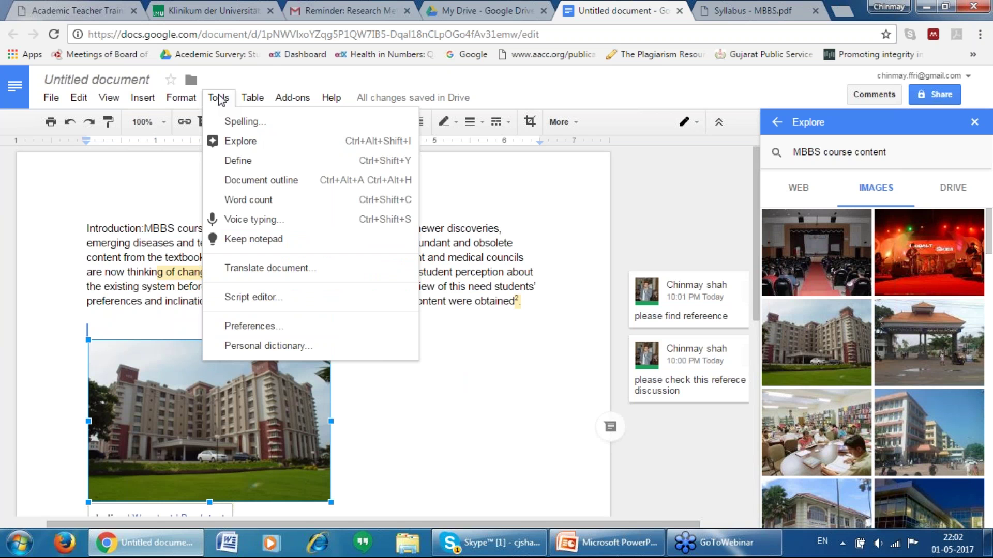
click(238, 161)
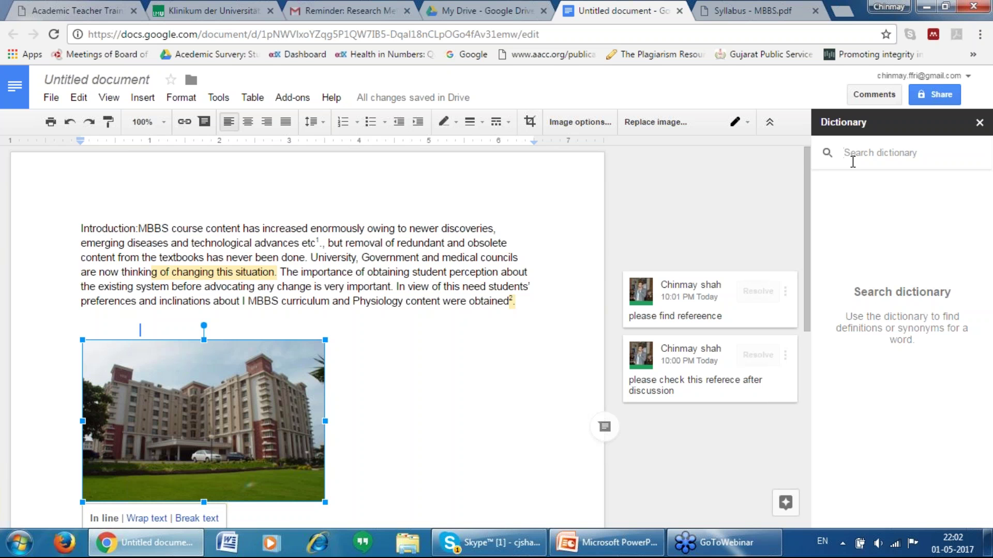
text(physiology)
key(Return)
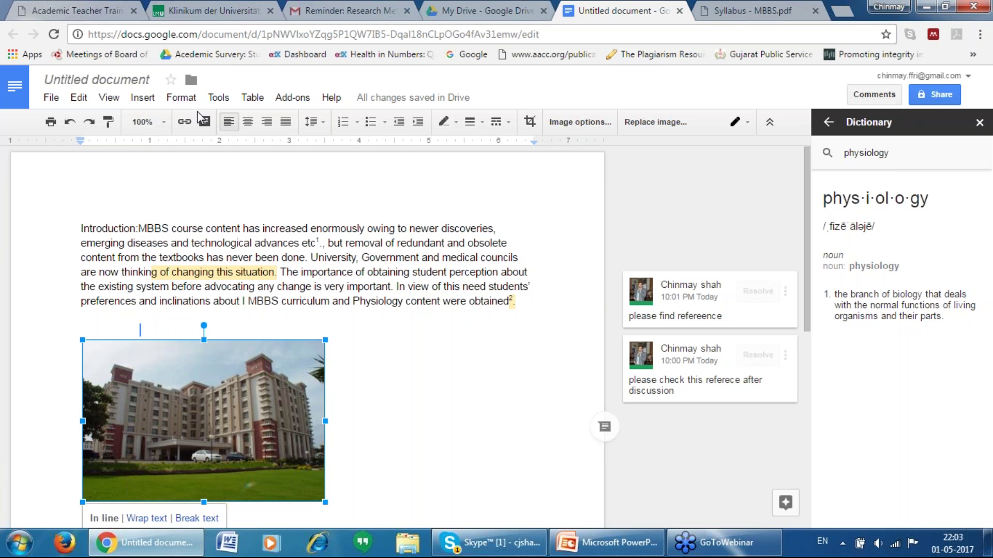
Check the document's word count and dismiss the dialog
click(220, 99)
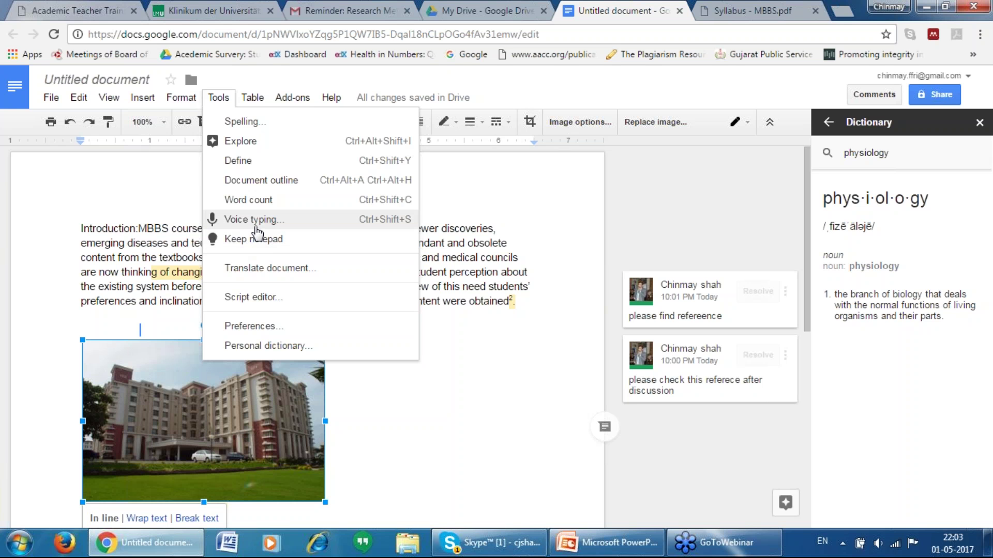
click(260, 207)
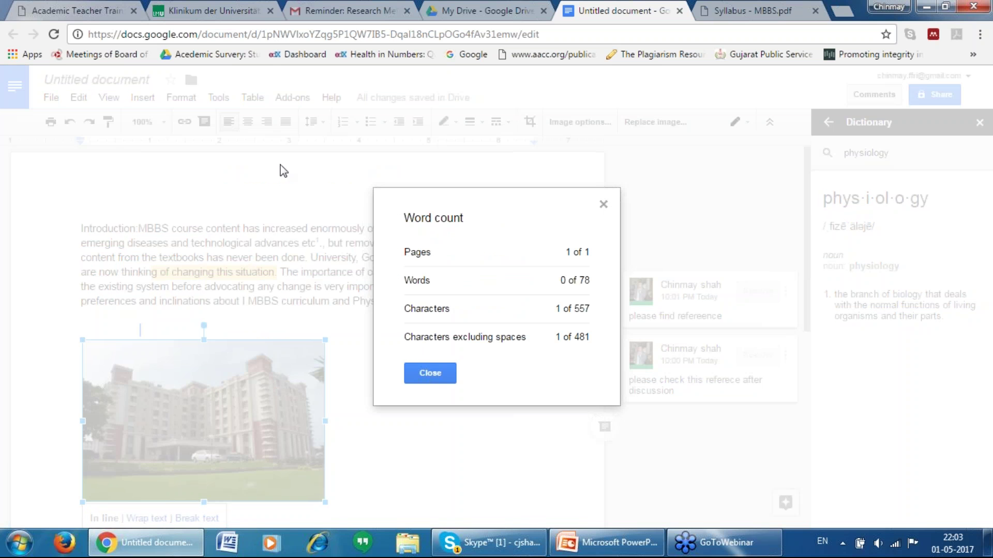
click(603, 205)
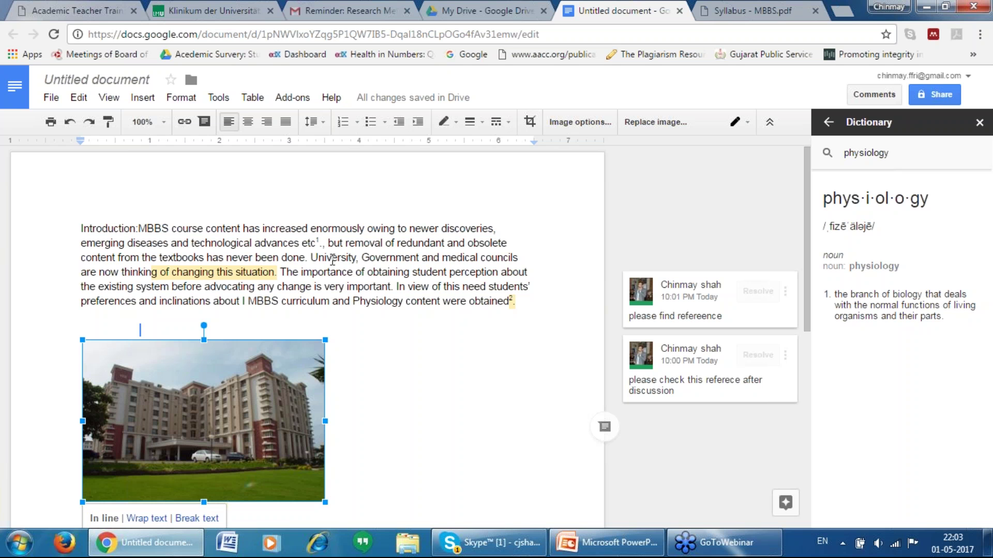
click(182, 101)
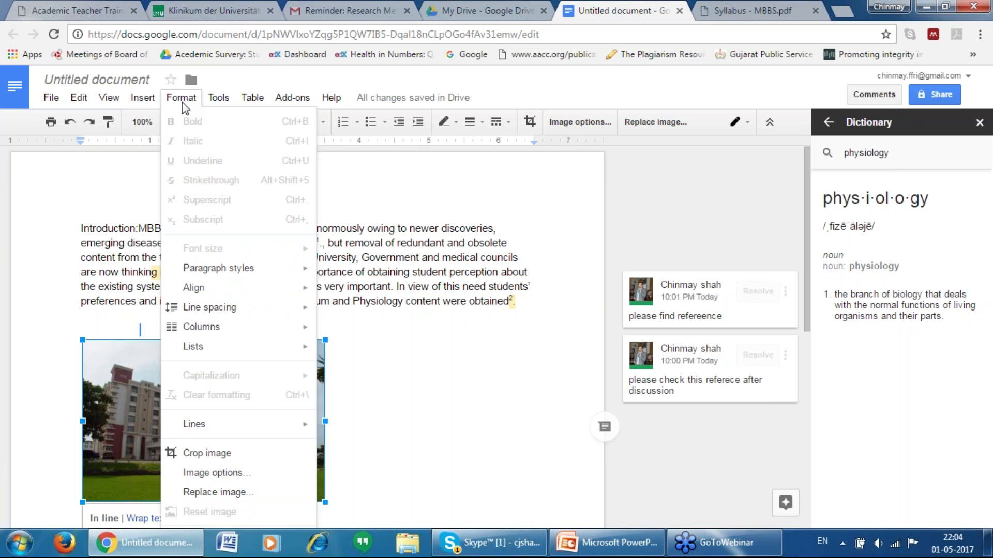
mouse_move(212, 103)
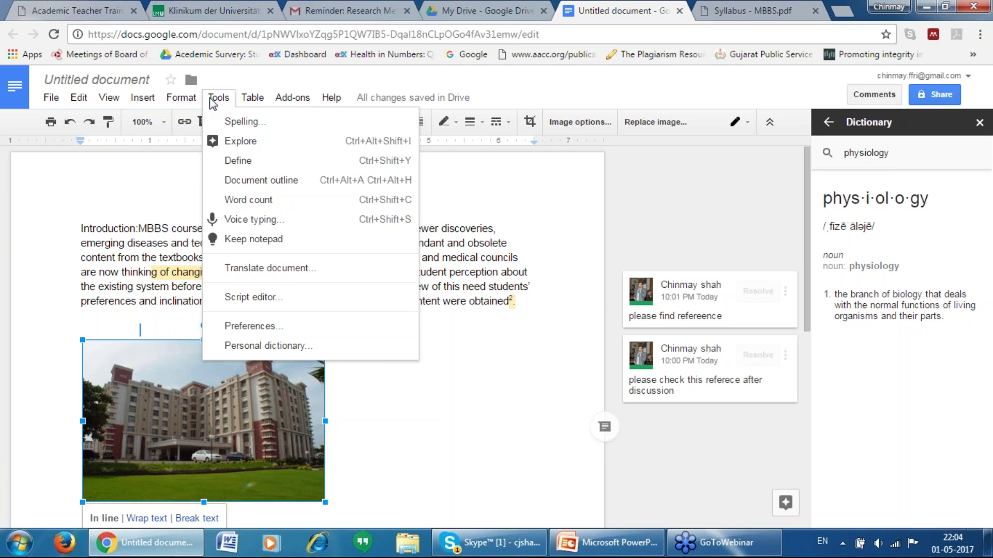
mouse_move(253, 98)
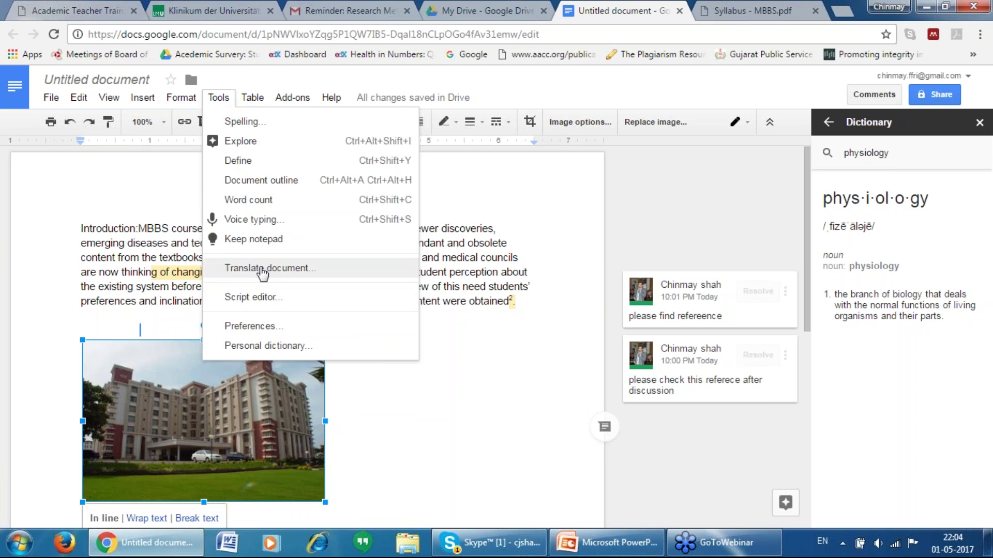
Create a Hindi translation of the document titled "Translated copy of Untitled document", and close the translated copy after viewing it
drag(83, 230, 494, 330)
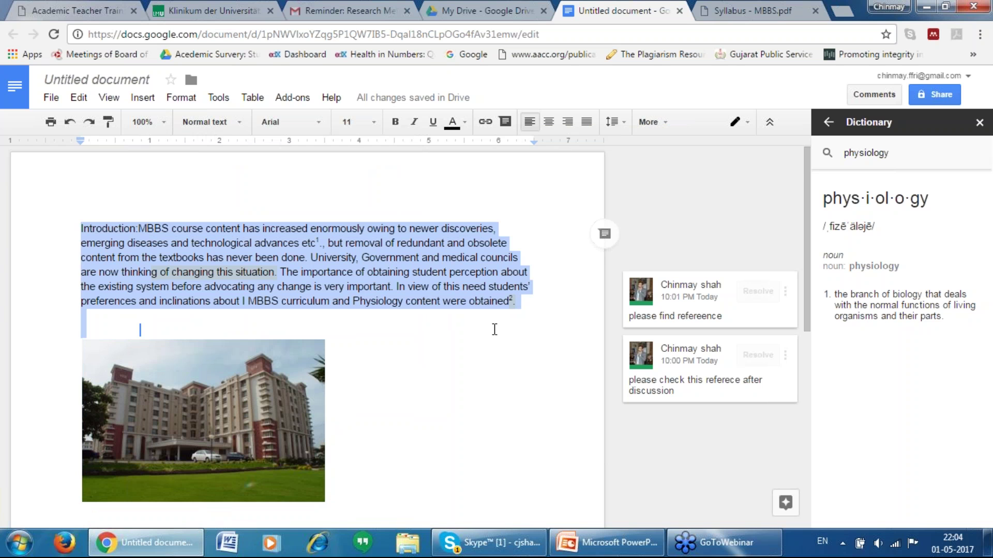
click(228, 98)
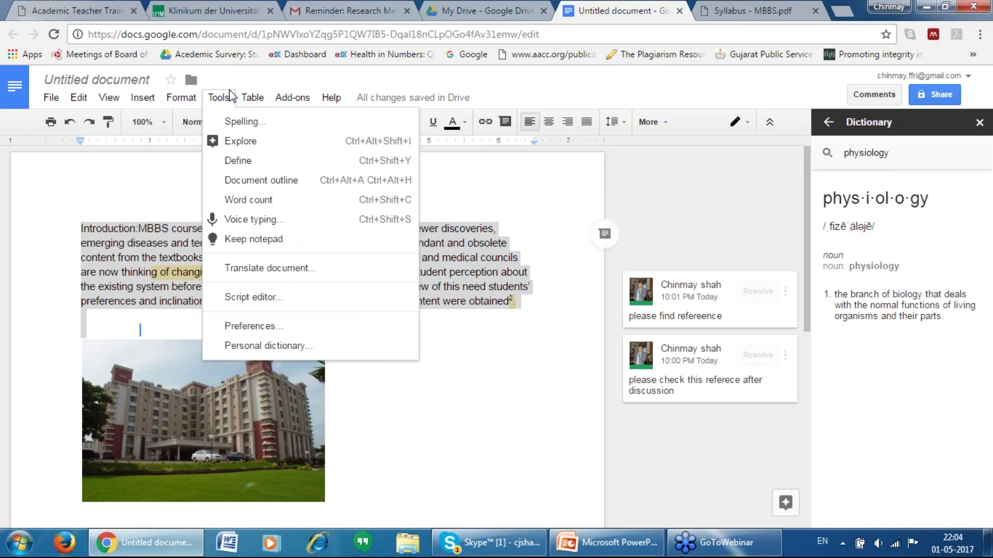
click(268, 269)
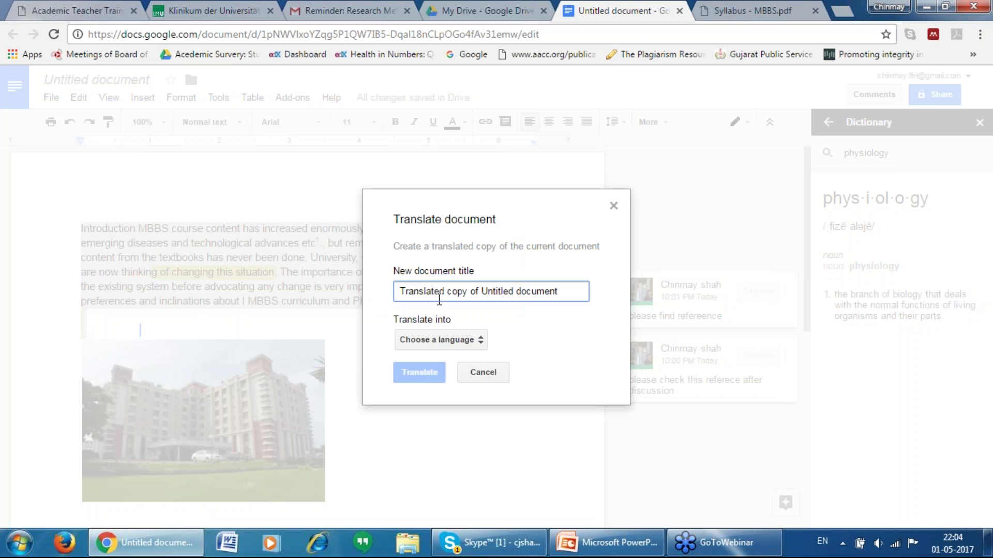
click(433, 341)
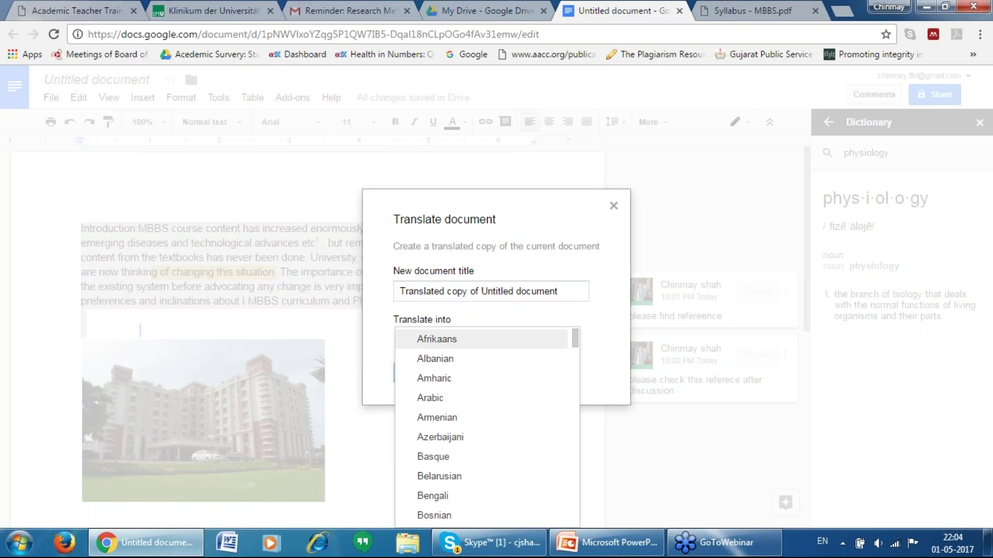
key(f)
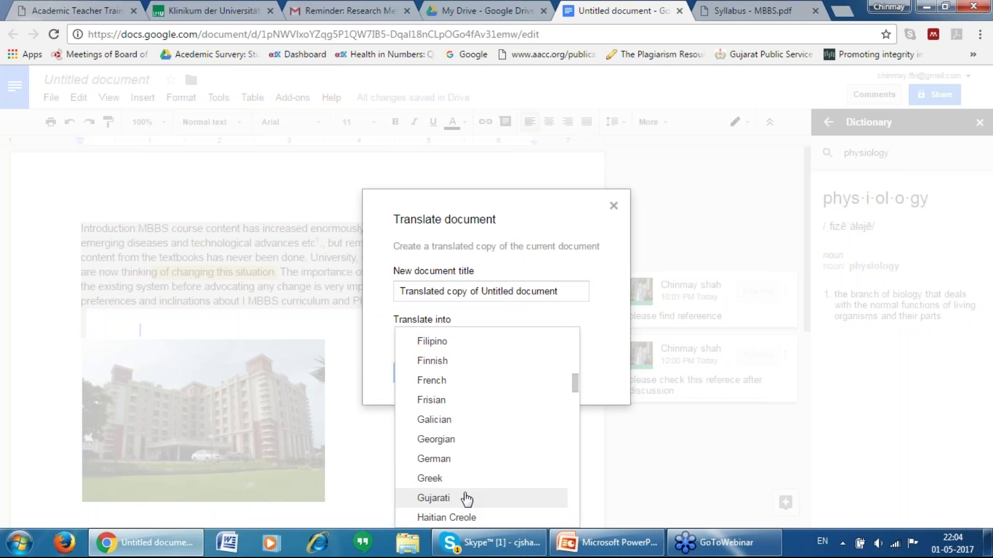
drag(577, 387, 578, 395)
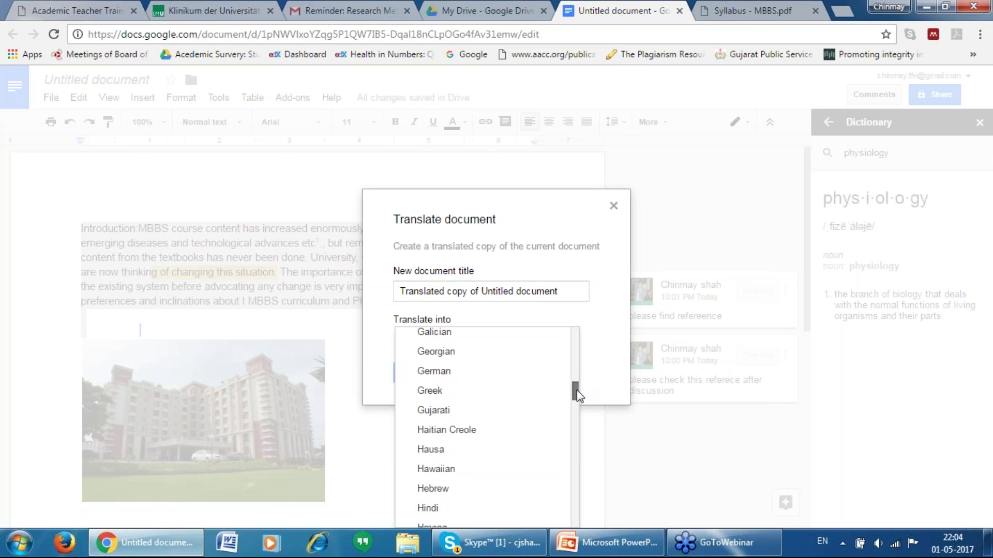
click(481, 511)
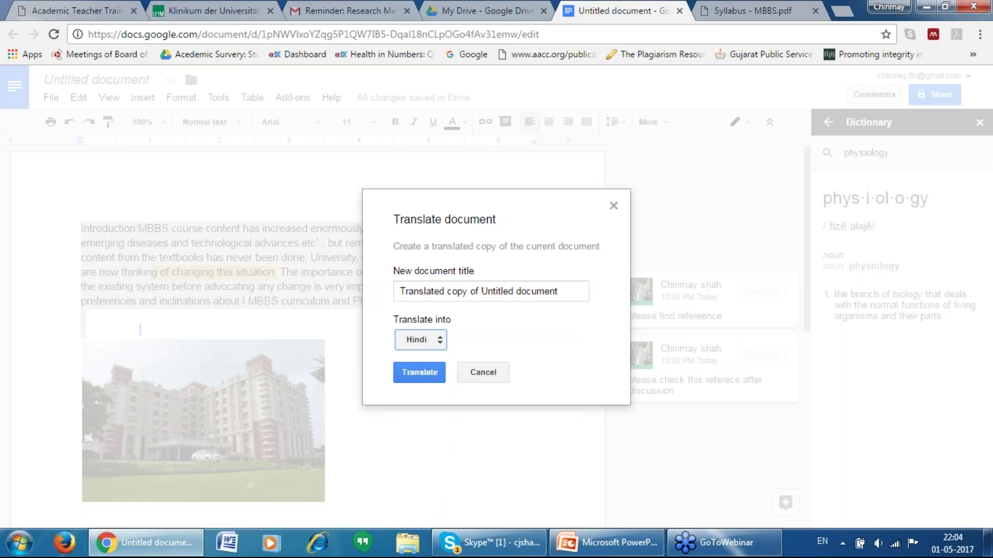
click(426, 375)
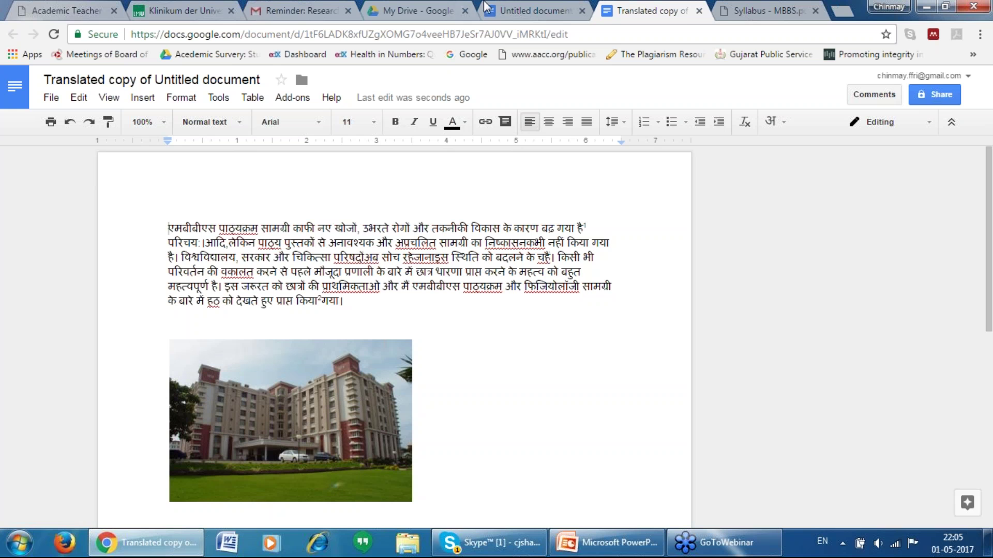
click(698, 11)
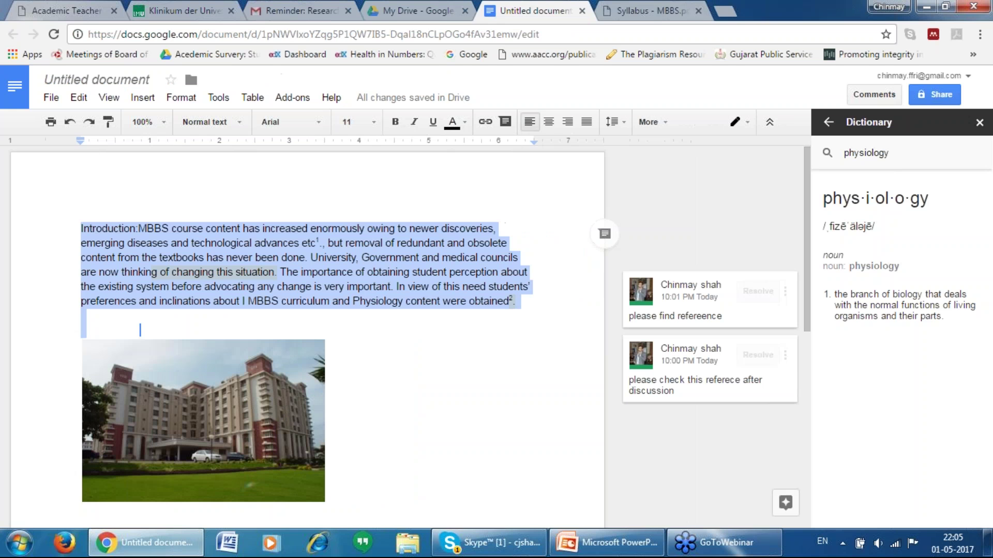
Review the automatic substitution list and other options in the document preferences, and close them without changes
click(250, 218)
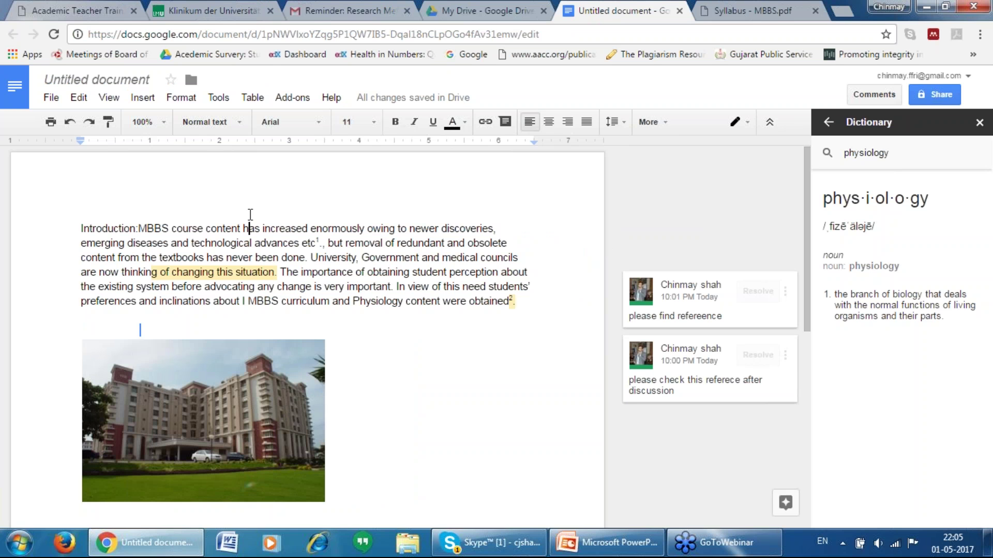
click(143, 97)
mouse_move(218, 99)
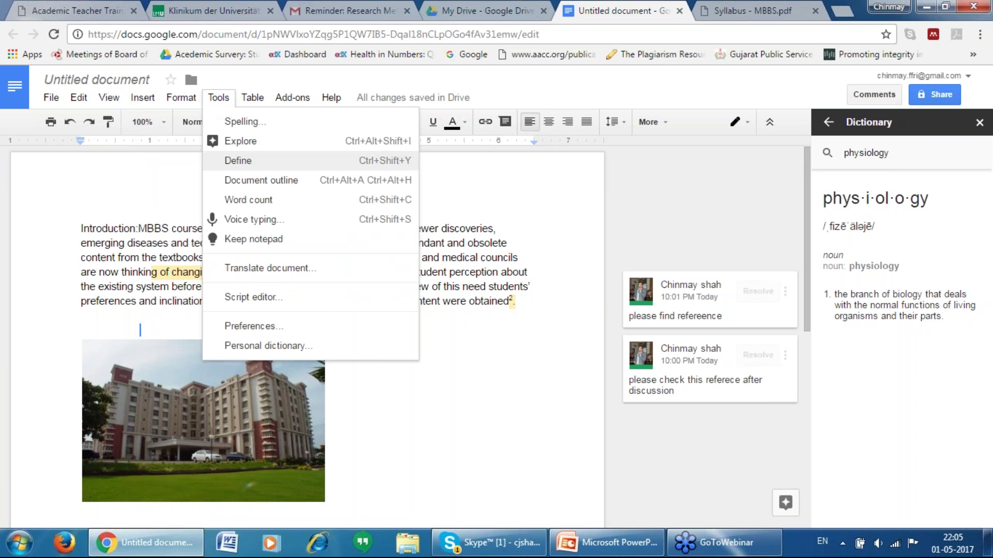
click(278, 328)
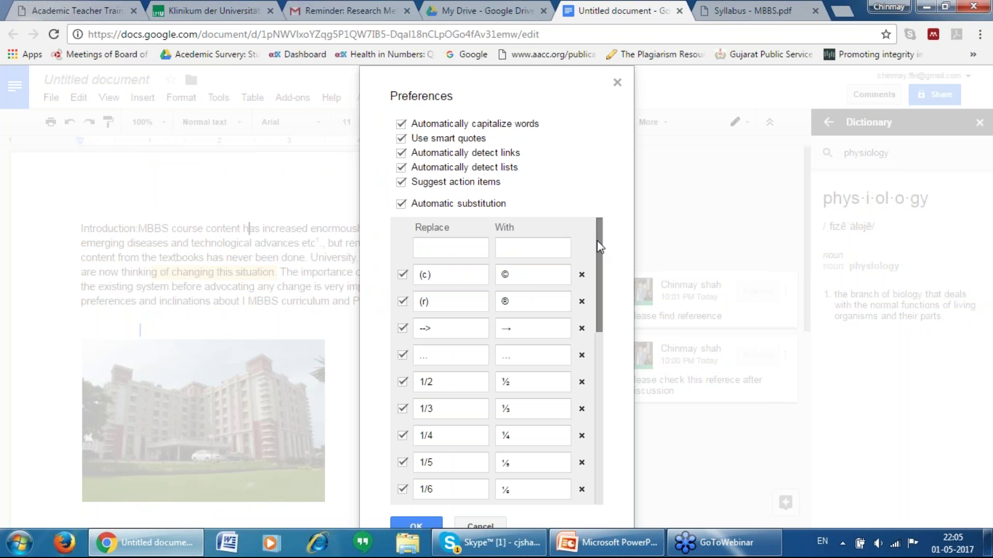
drag(602, 249, 599, 424)
drag(609, 326, 596, 424)
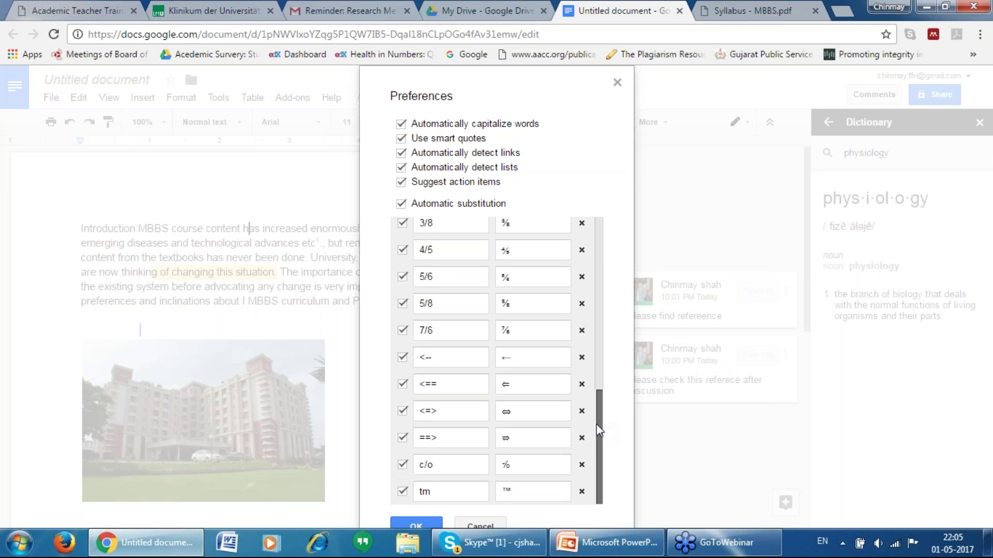
drag(596, 478, 598, 197)
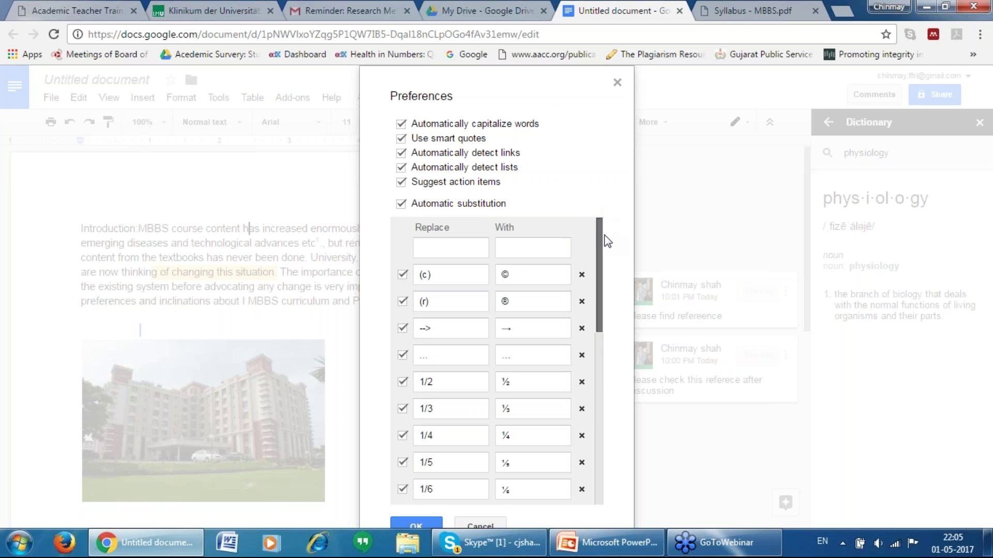
drag(601, 250, 589, 478)
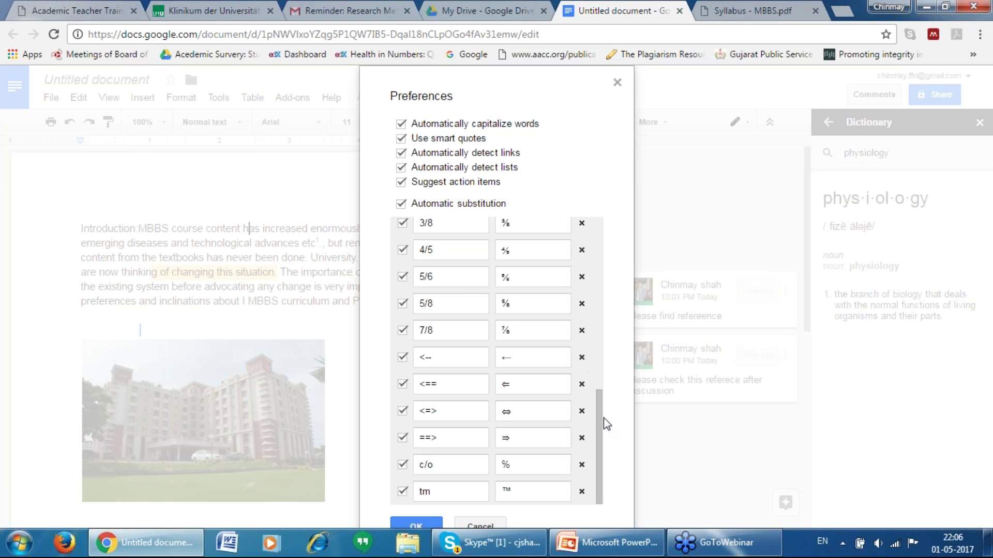
scroll(599, 259, up, 3)
scroll(599, 258, up, 5)
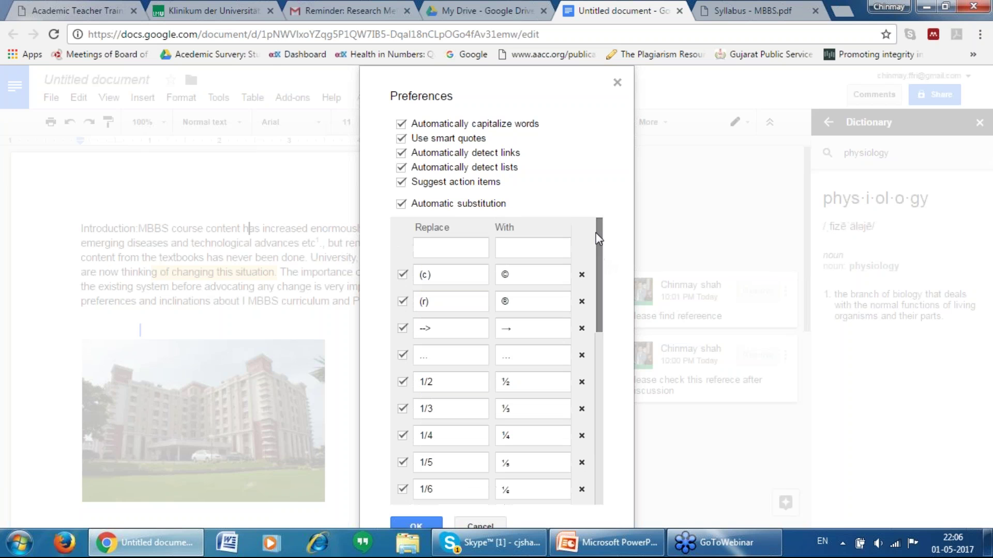
click(615, 84)
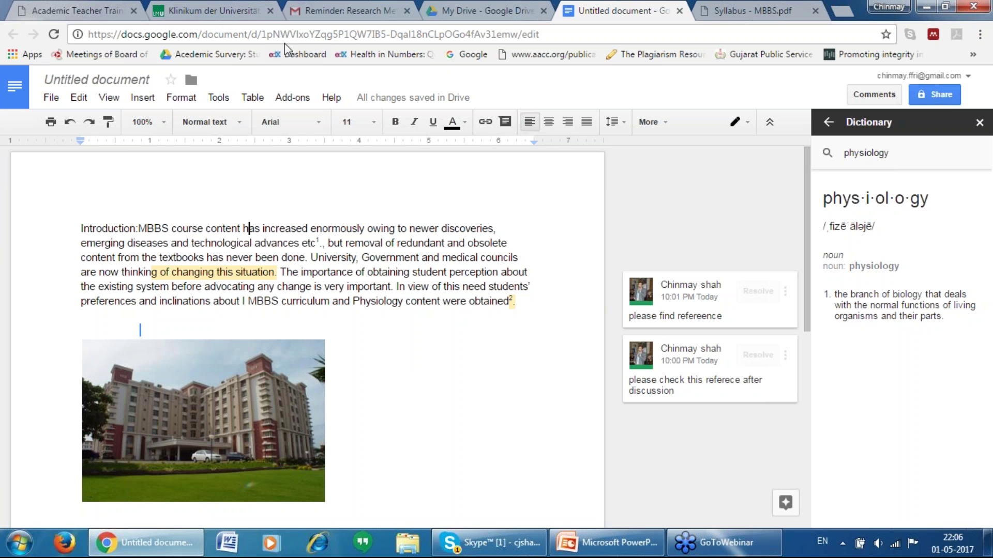
Try to open the gallery for getting new add-ons, and reload the document page
click(293, 101)
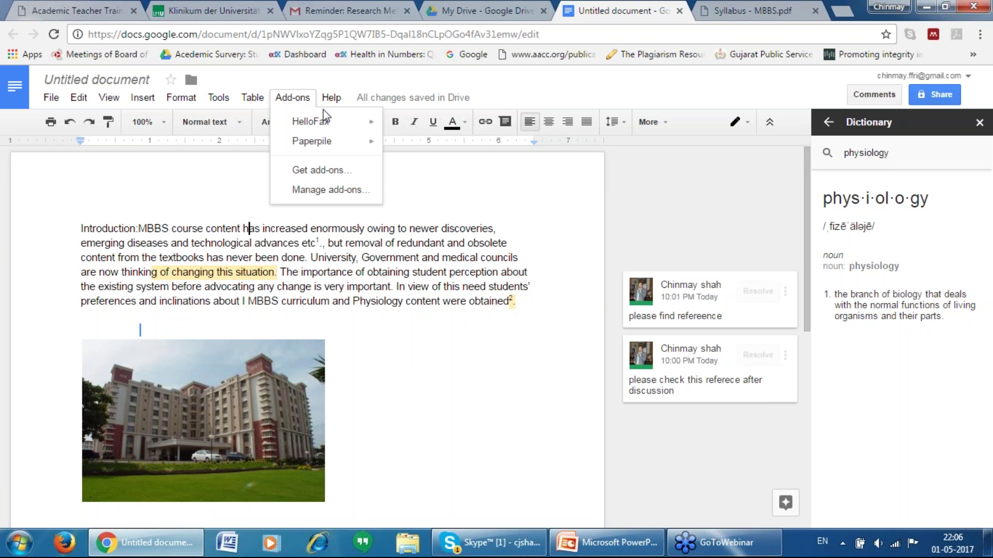
click(302, 172)
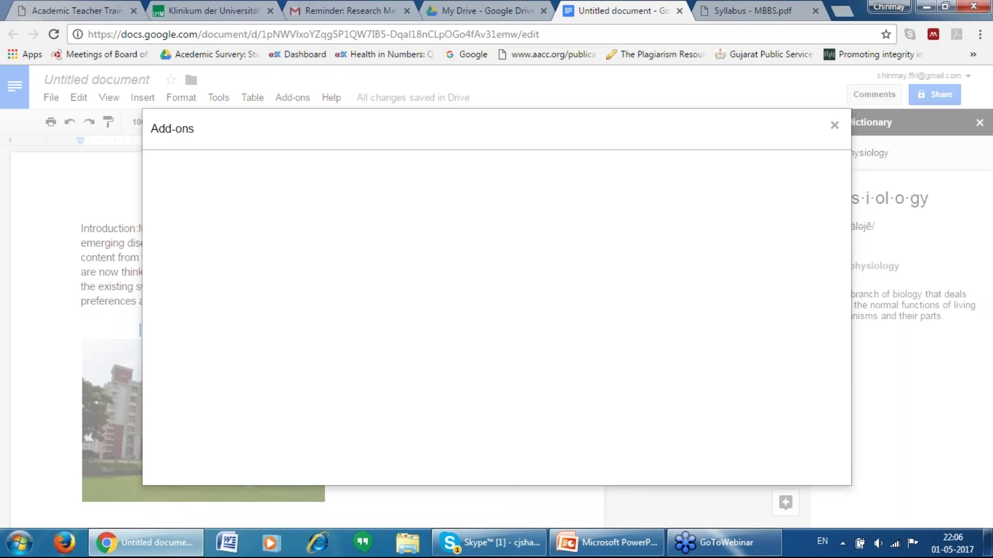
right_click(300, 168)
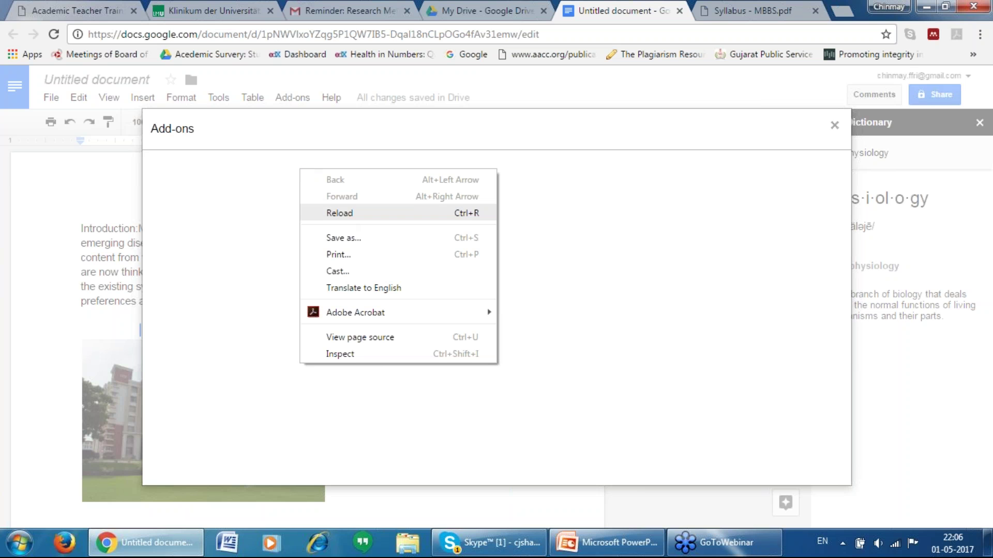
click(339, 213)
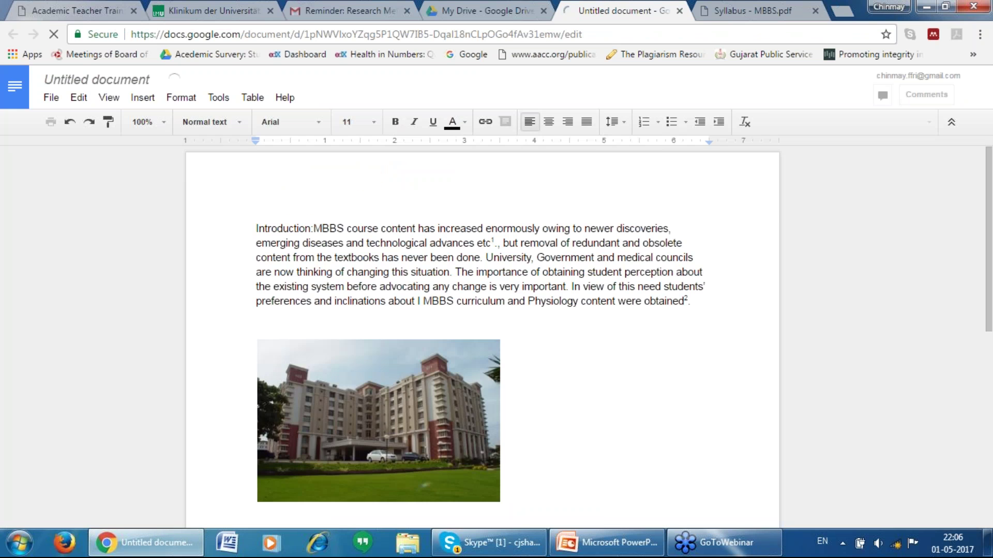
click(214, 98)
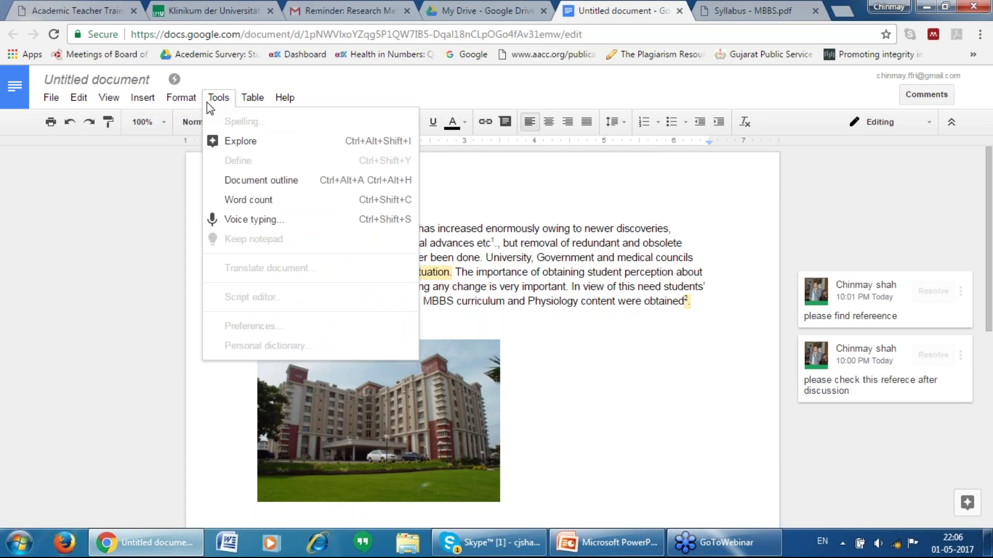
click(413, 79)
click(407, 228)
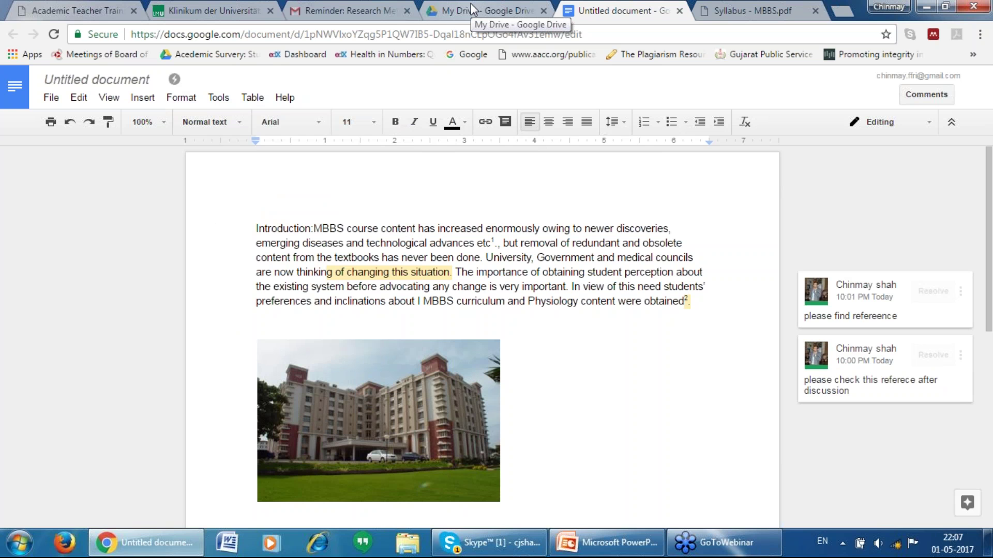
click(527, 229)
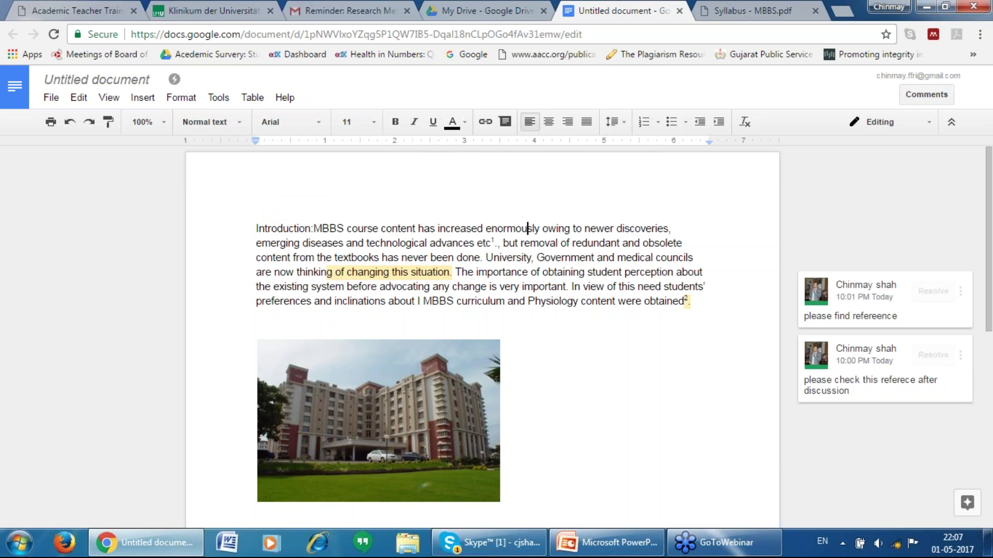
click(485, 121)
click(436, 228)
Switch to My Drive and try to connect the computer to the GiONEE M5_lite wireless network
key(ctrl+shift+Tab)
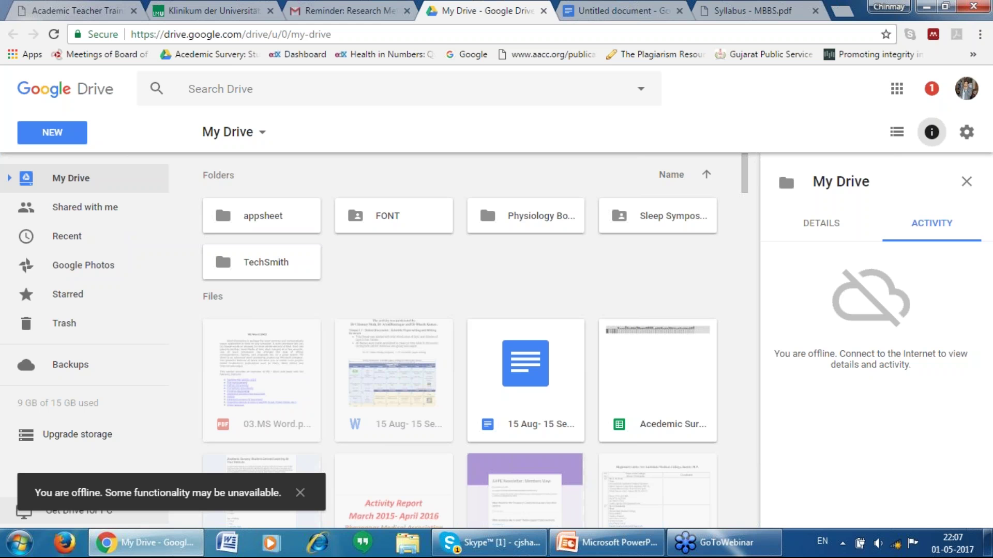
click(897, 547)
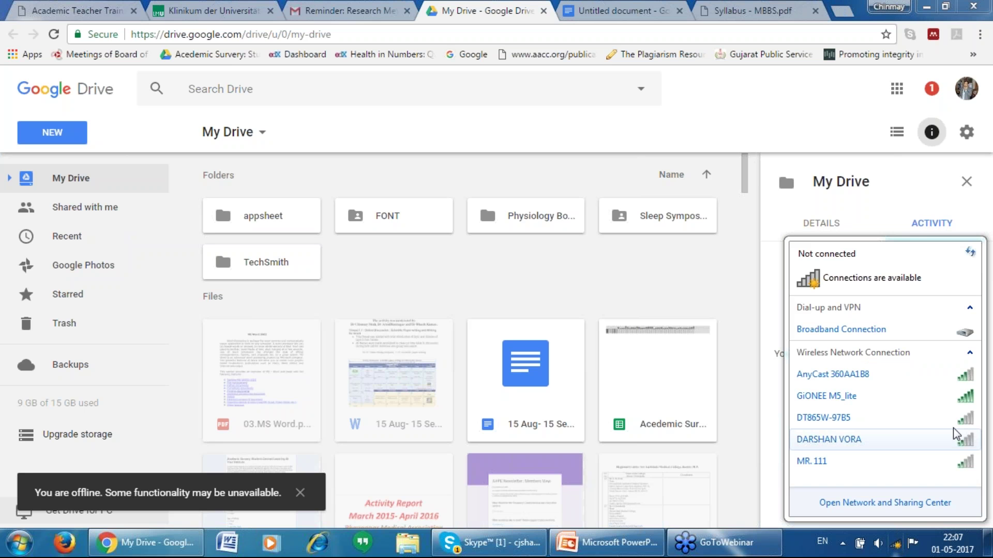
double_click(962, 397)
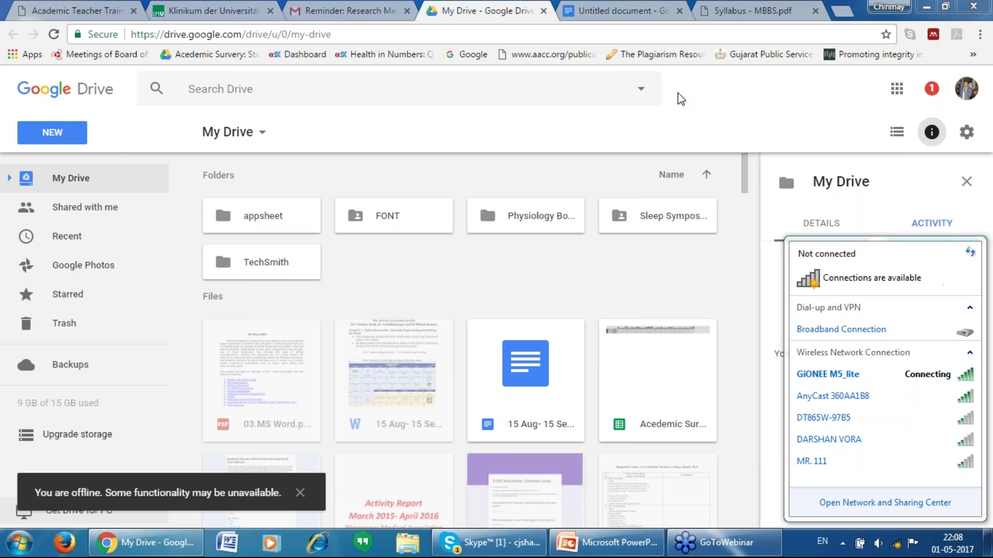
Create a blank Google Docs document from My Drive, keeping the title "Untitled document", and start editing it
click(53, 133)
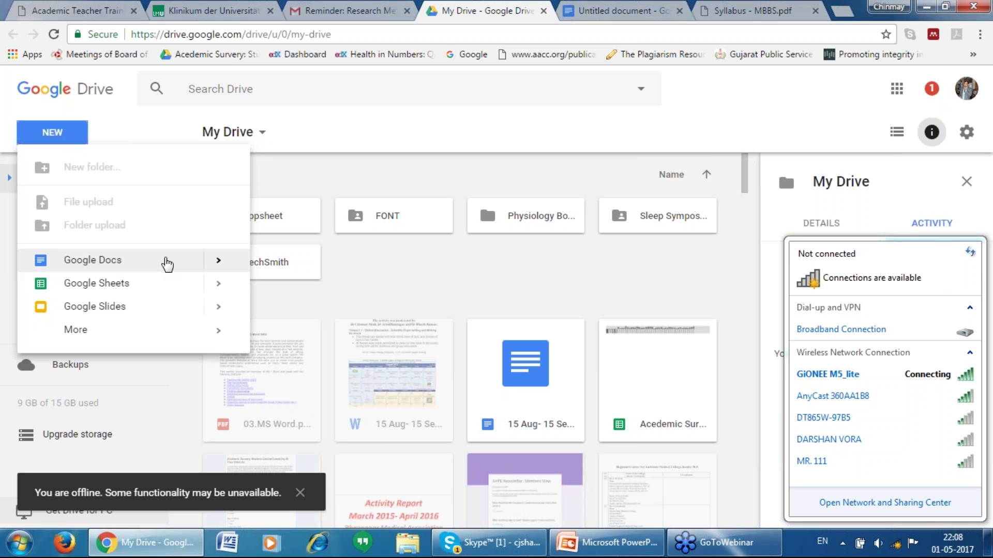
mouse_move(234, 261)
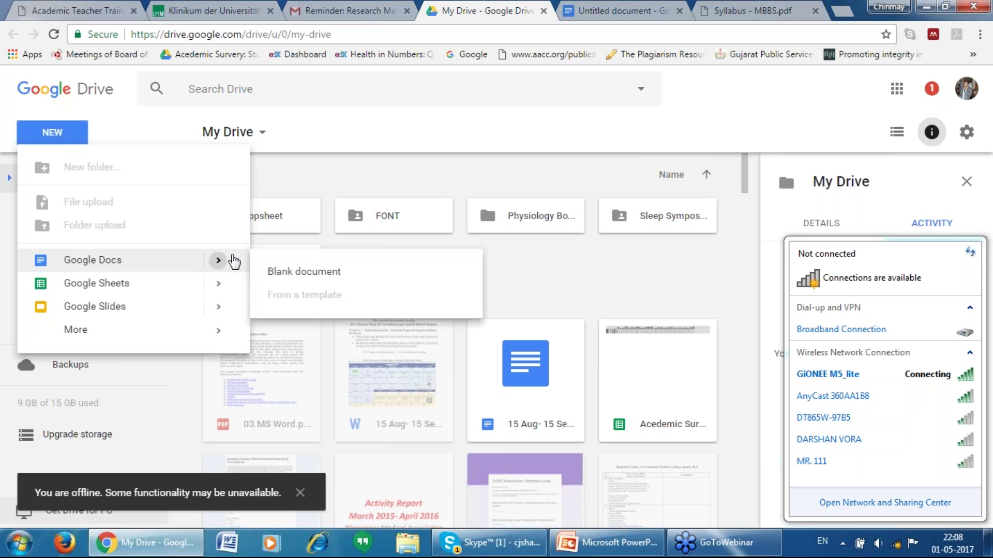
click(271, 273)
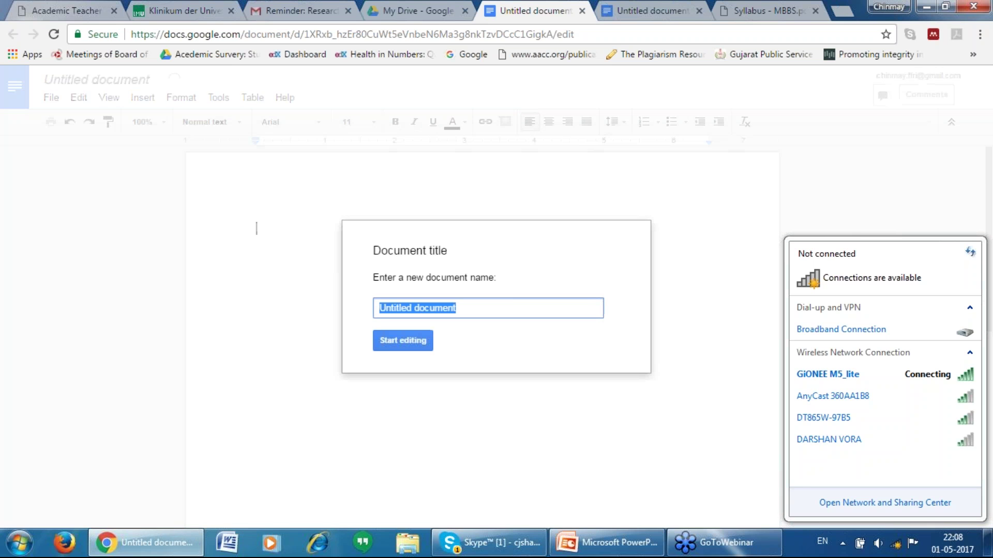
click(408, 358)
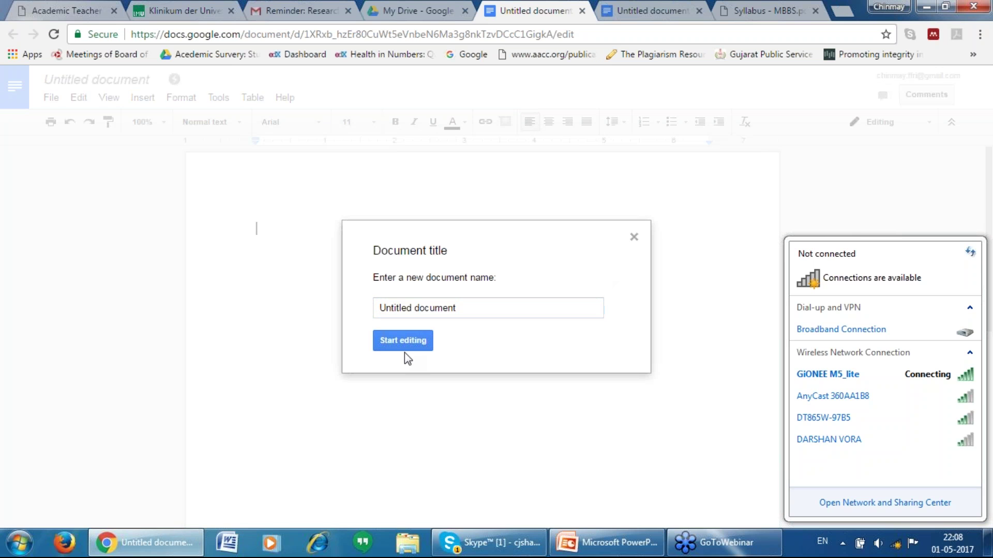
click(407, 348)
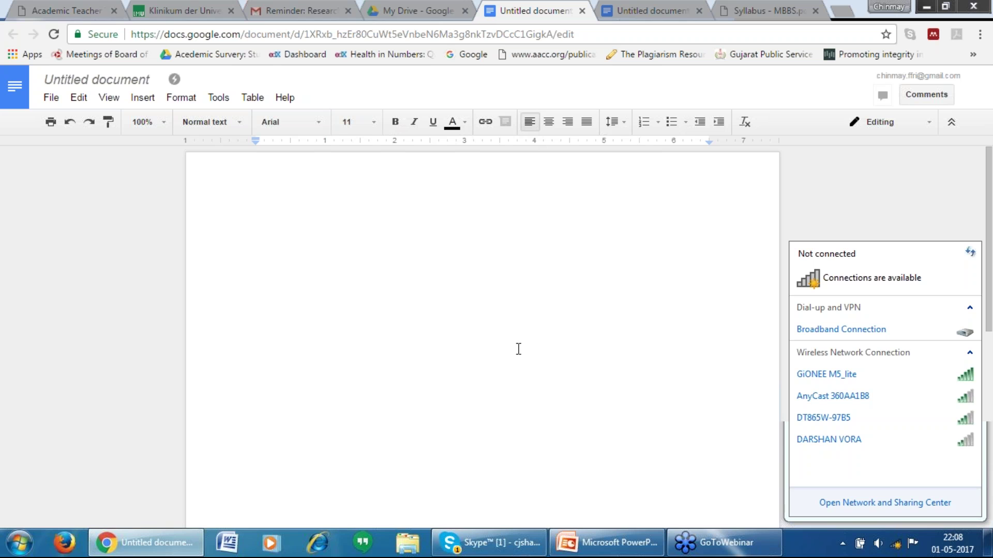
Try again to connect to the GiONEE M5_lite wireless network, and dismiss the connection dialog
click(897, 545)
click(897, 545)
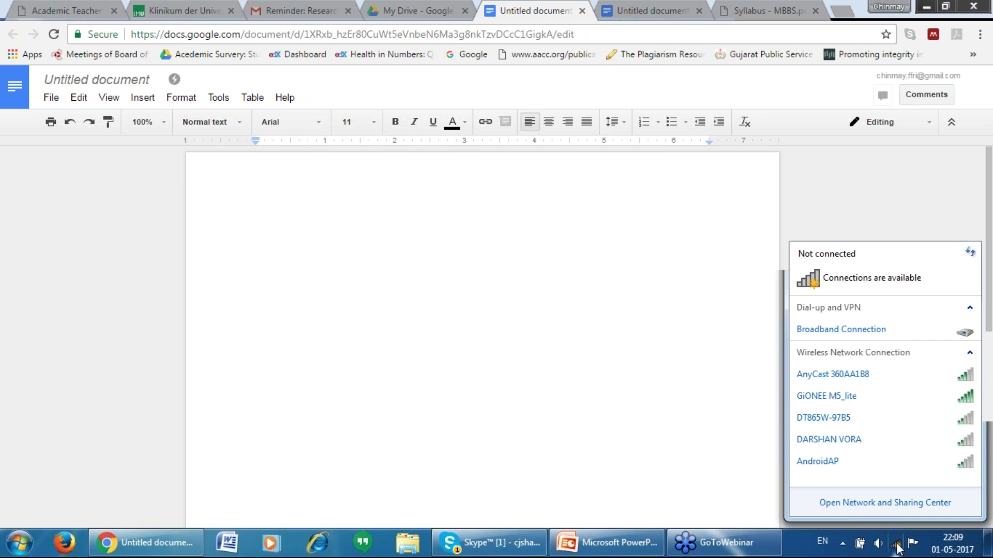
click(958, 402)
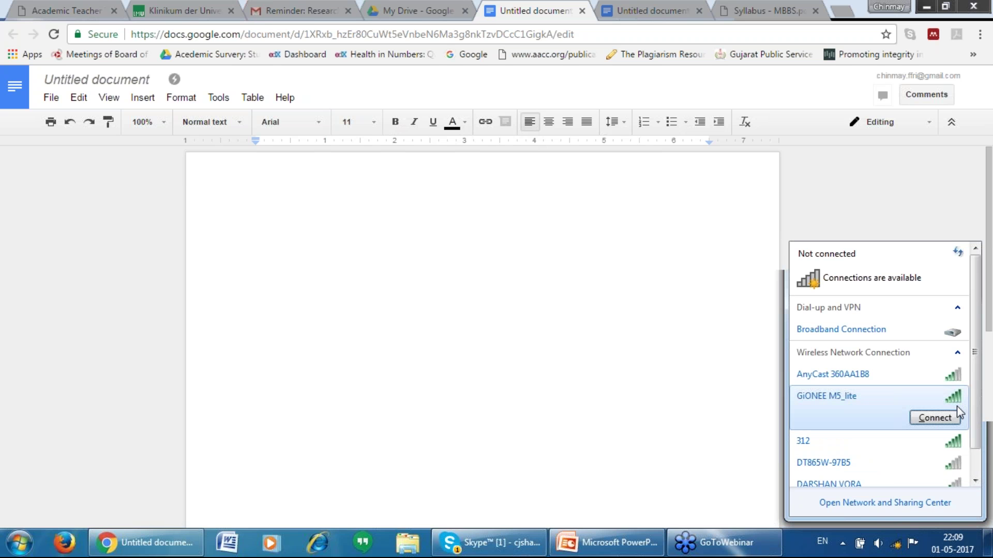
click(953, 418)
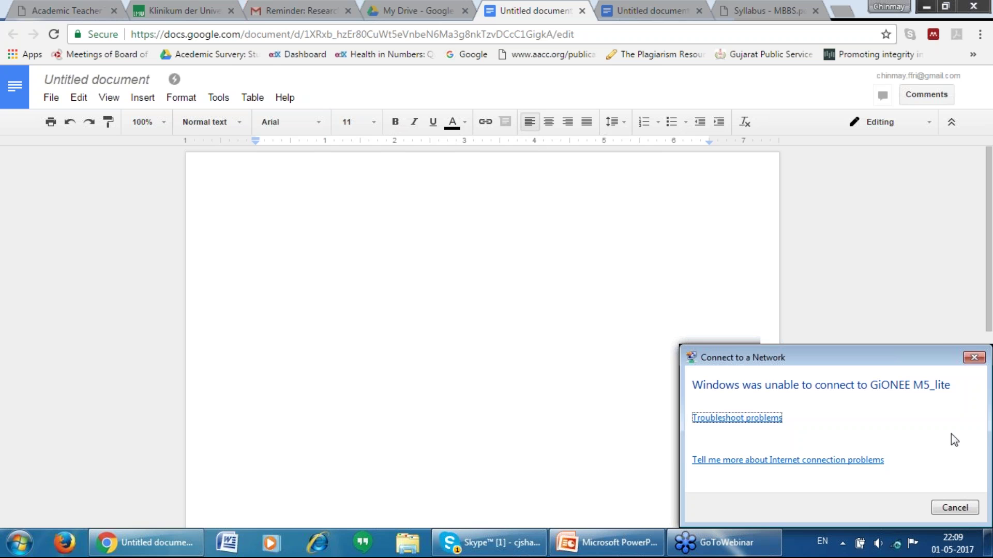
click(954, 508)
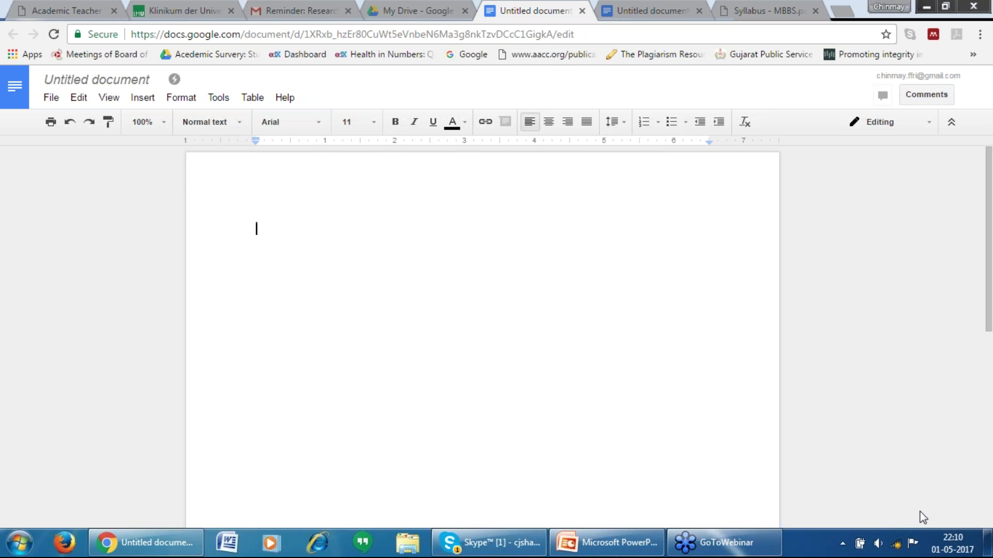
Retry the wireless connection to the GiONEE M5_lite network
click(896, 543)
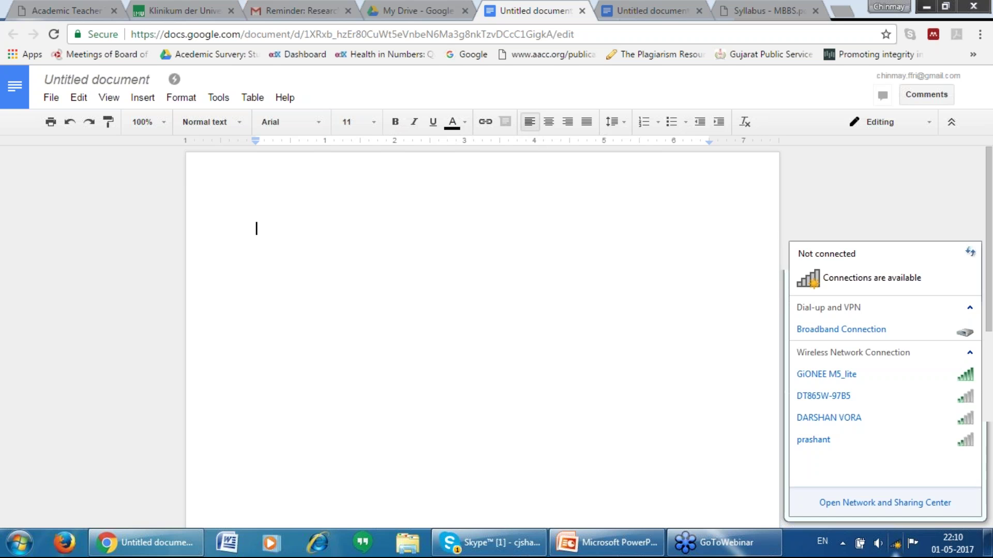
click(965, 382)
click(960, 388)
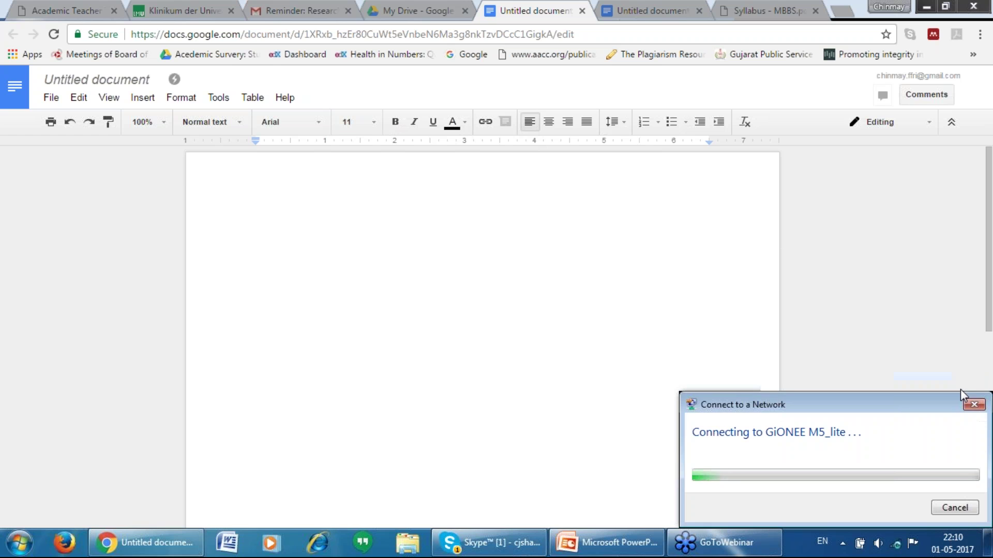